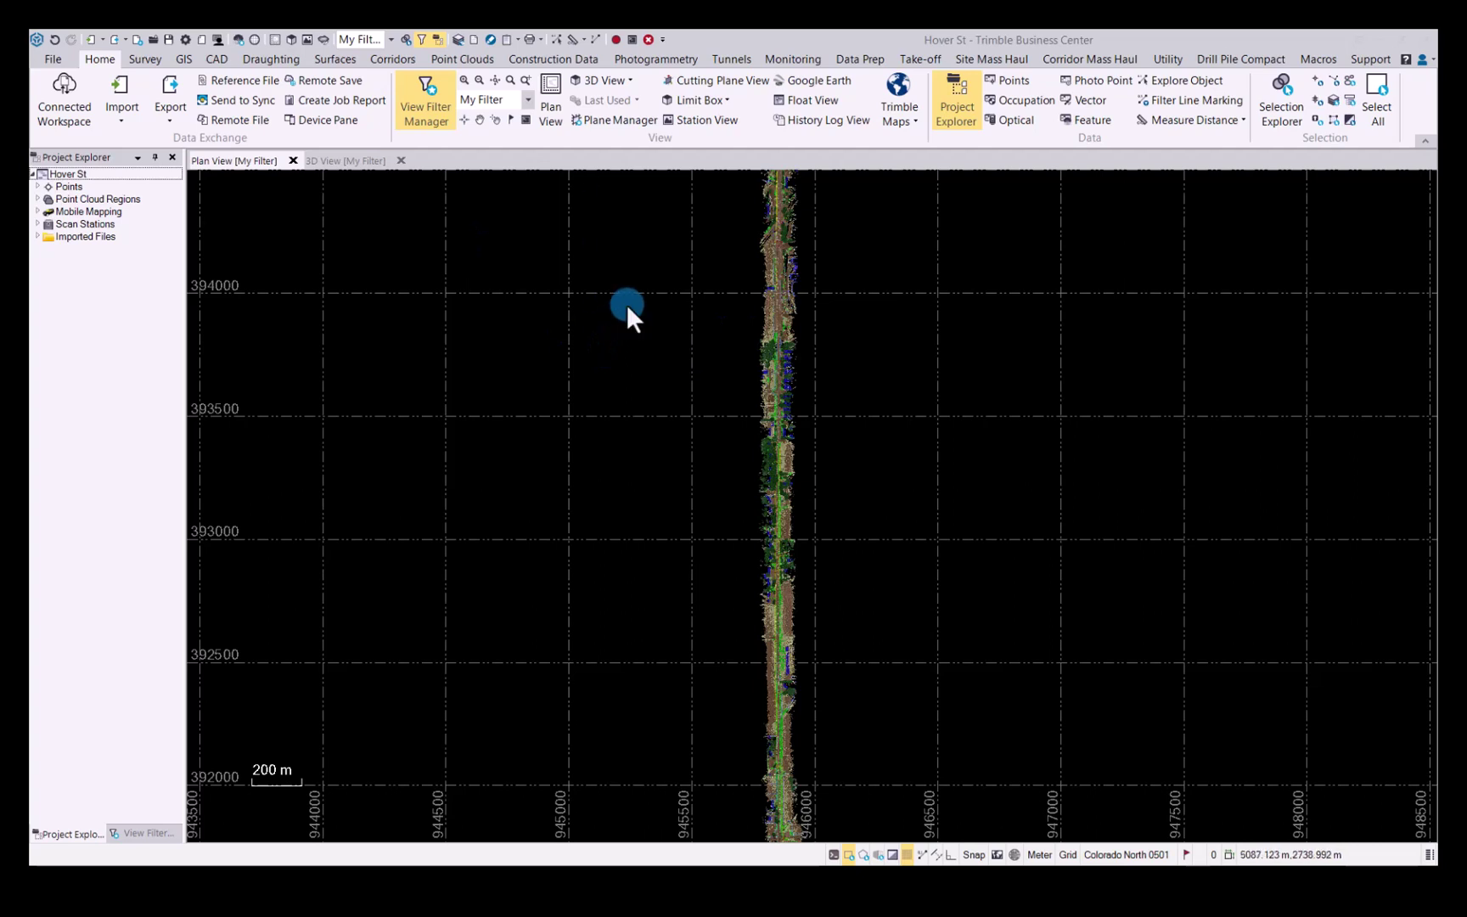
# Open Advanced Point Cloud Filtering from the Point Clouds ribbon
pyautogui.click(465, 58)
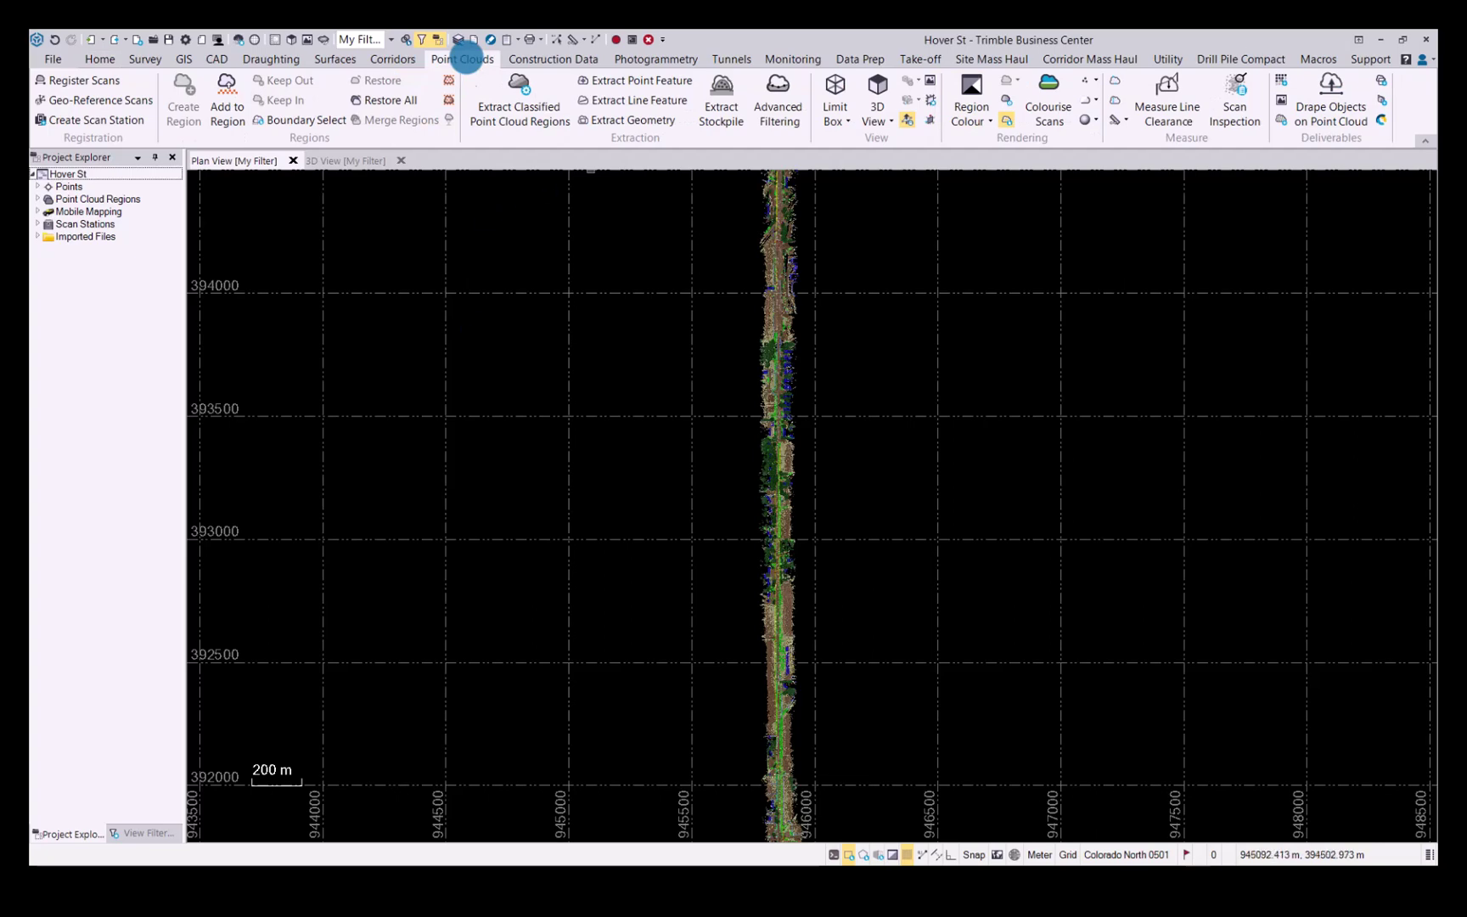
pyautogui.click(778, 76)
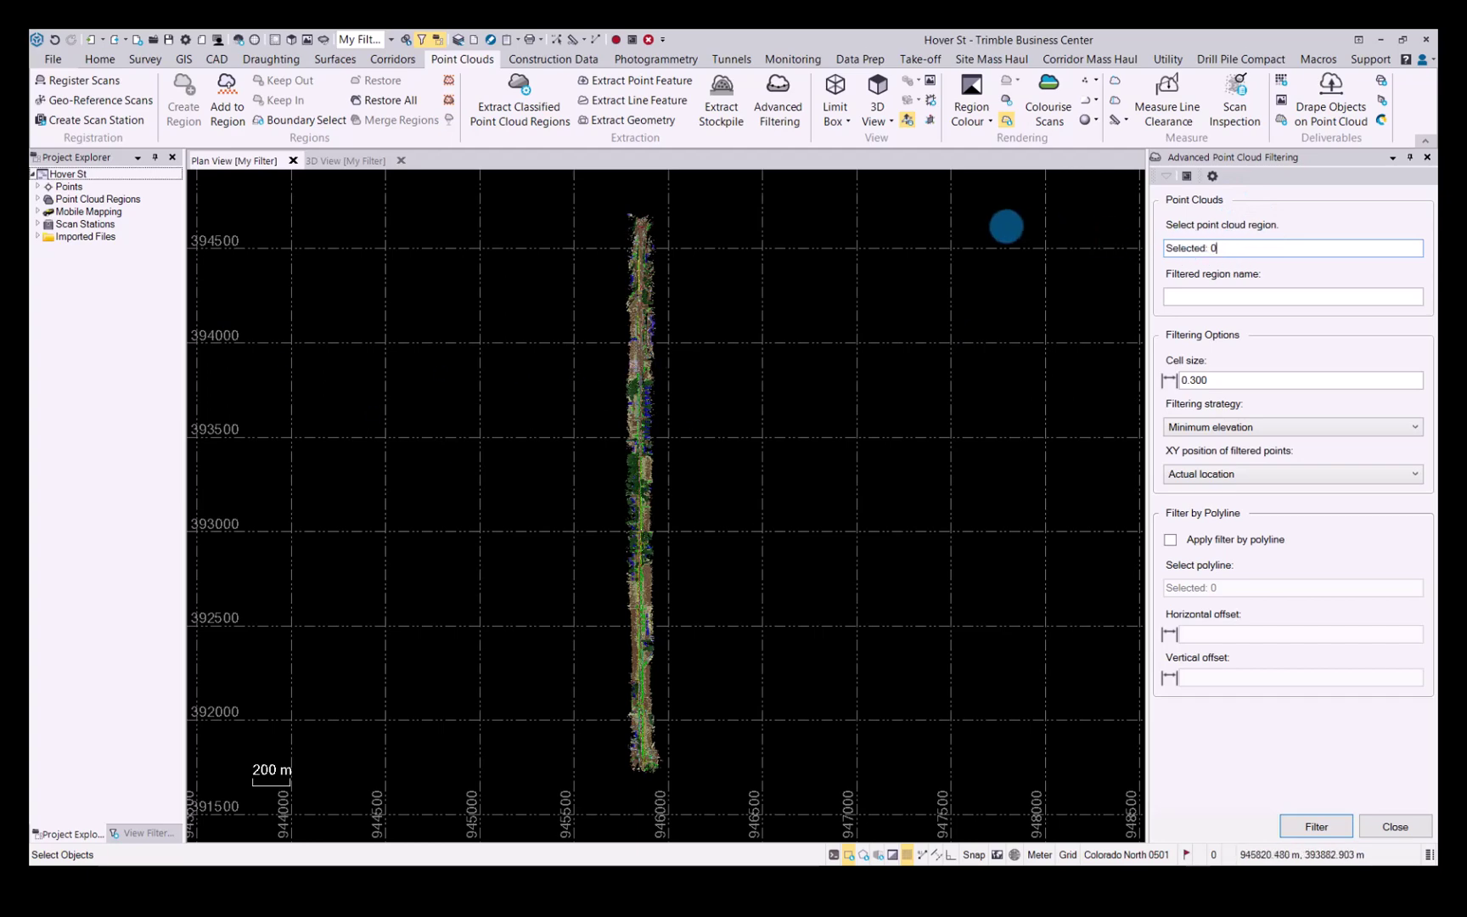
# In the 3D view, select the point cloud region to filter and name the output 'Ground Filtered'
pyautogui.click(381, 163)
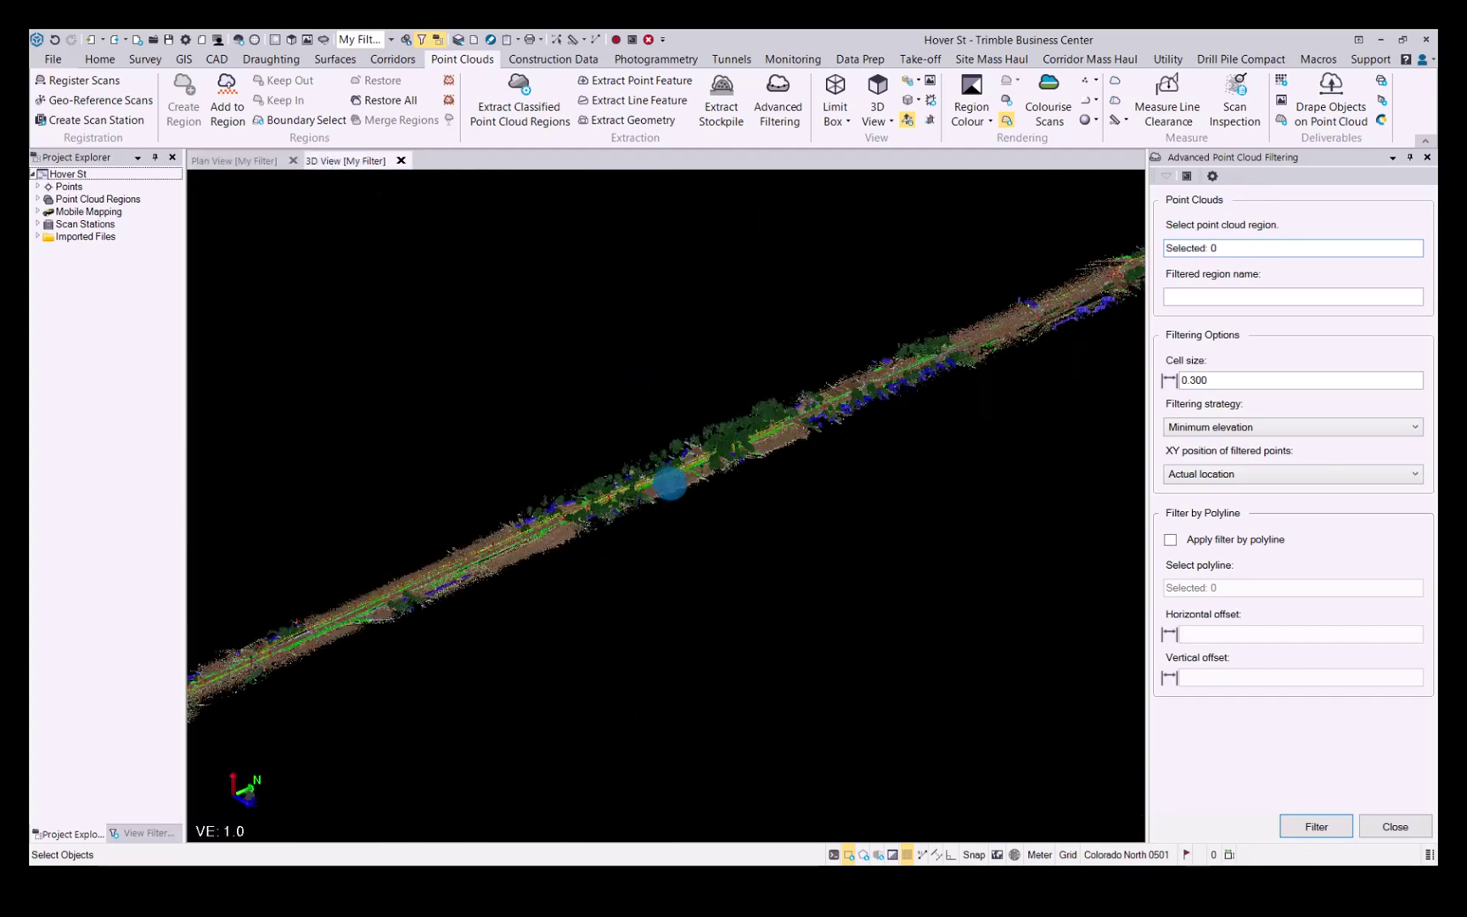
pyautogui.click(670, 484)
pyautogui.scroll(5, 670, 483)
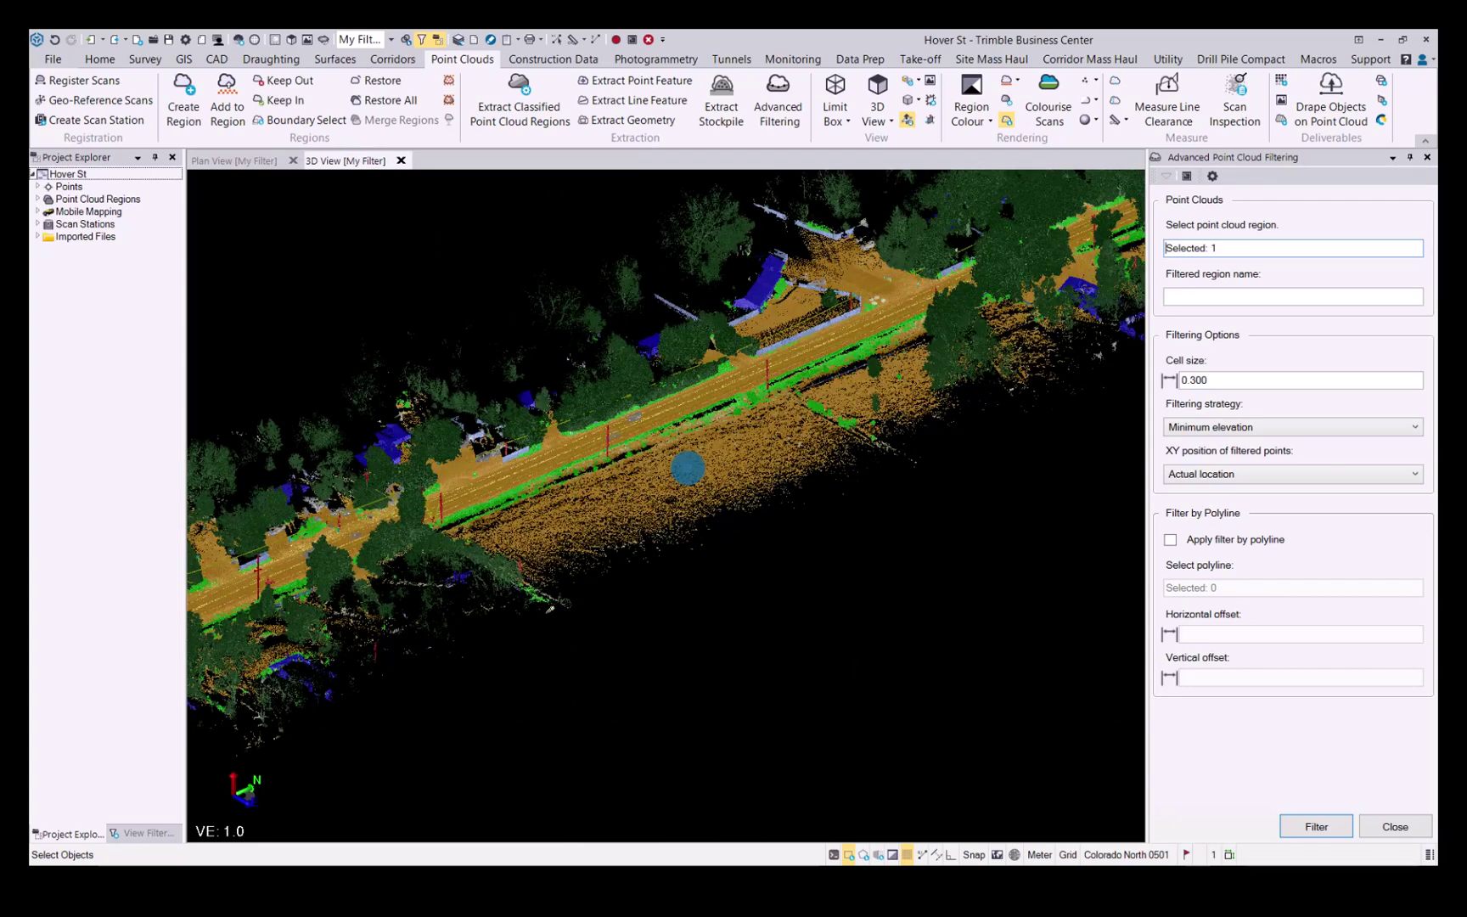
pyautogui.click(1205, 296)
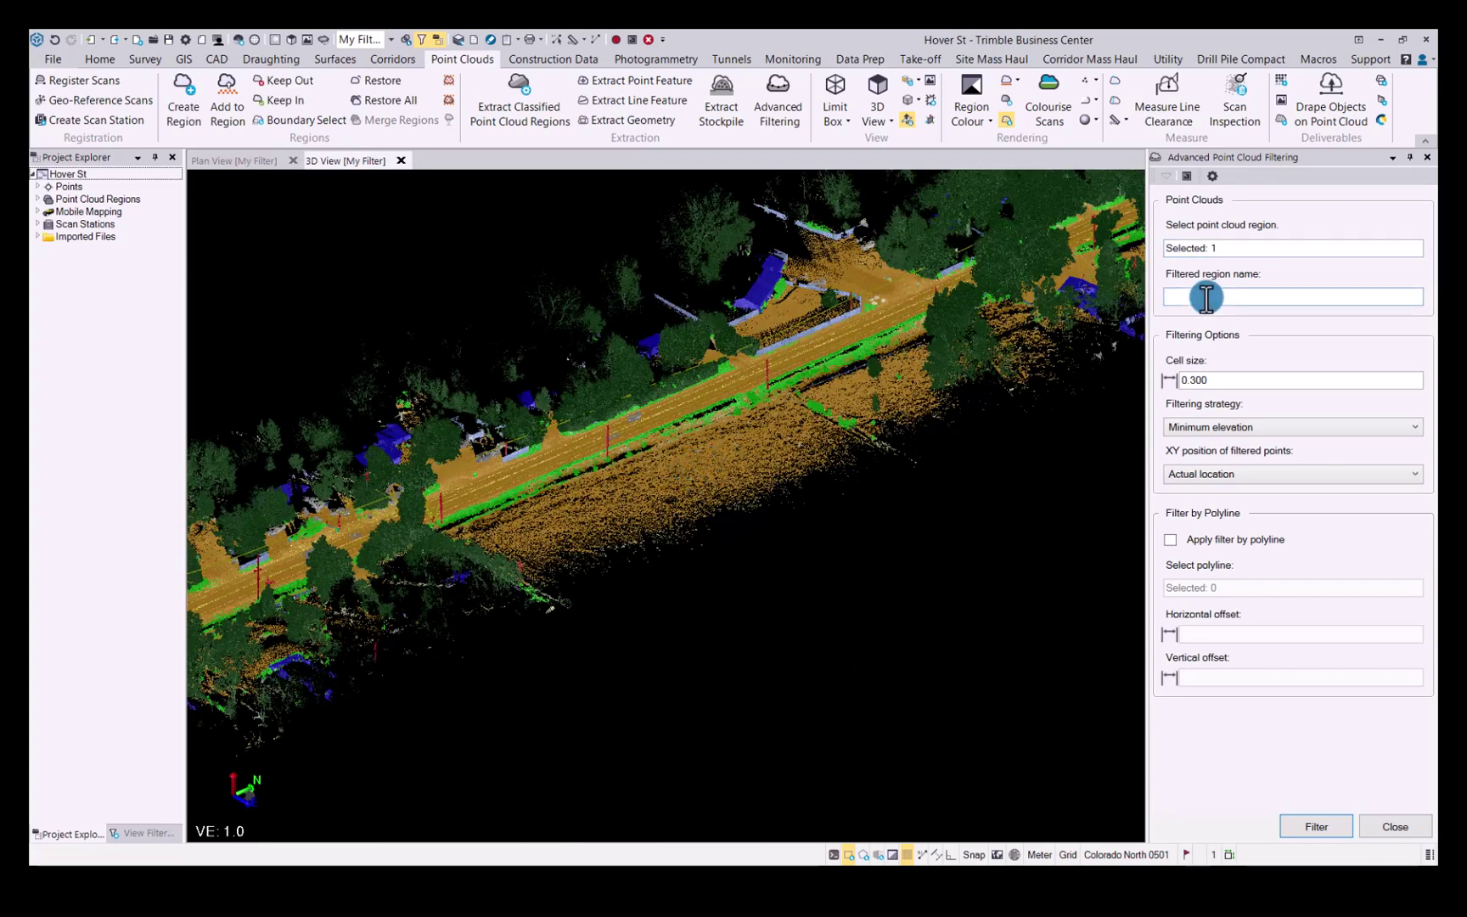
pyautogui.write('Ground Filtered')
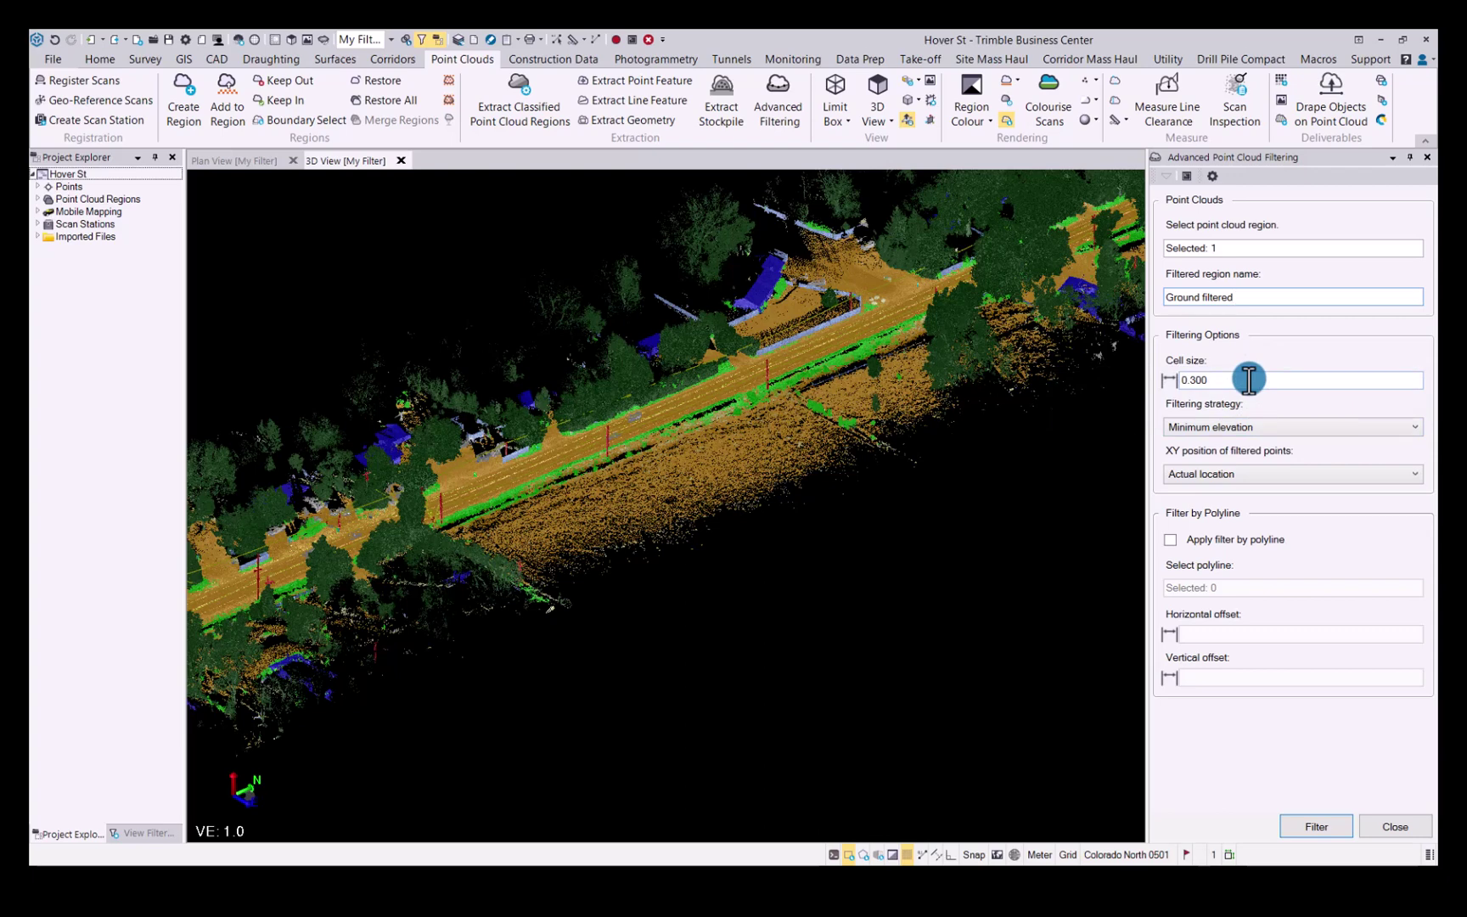
# Set the filtering cell size to 0.500
pyautogui.doubleClick(1195, 379)
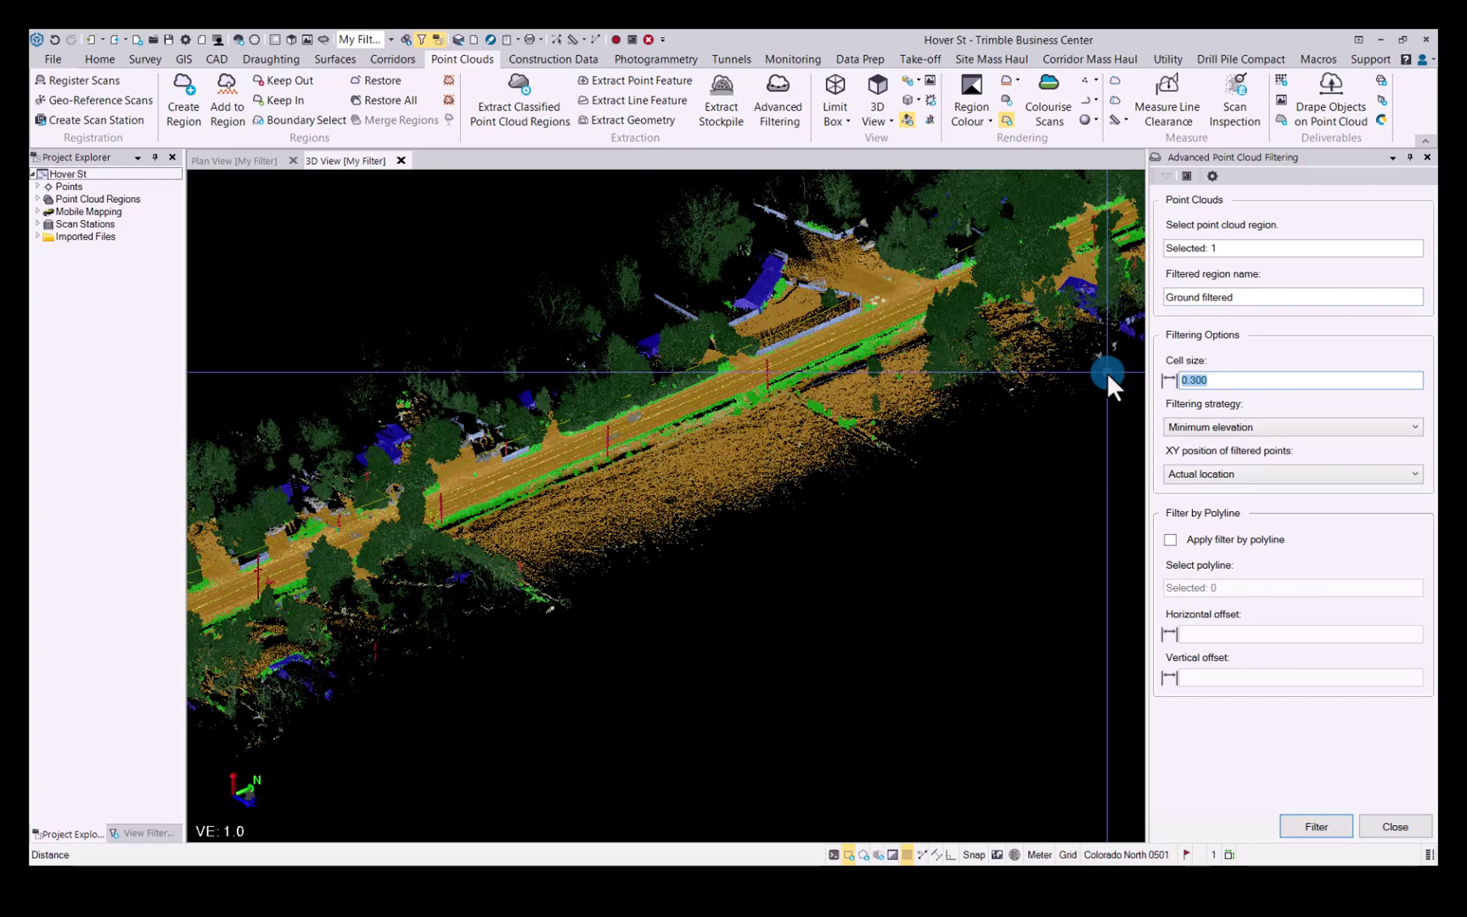
pyautogui.write('0.5')
pyautogui.press('Tab')
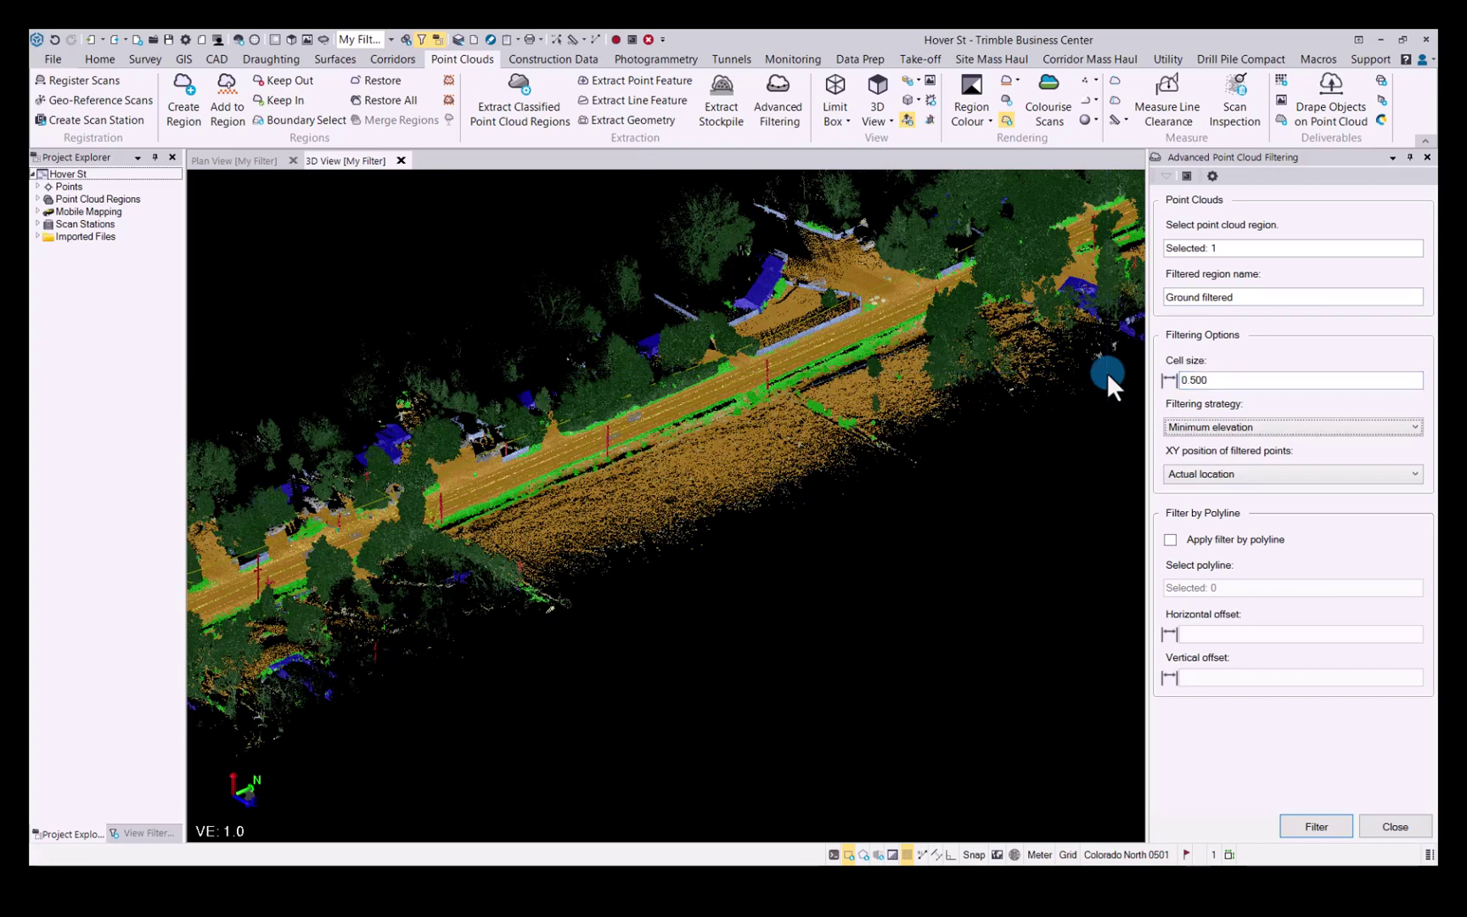
# Keep Minimum elevation as the filtering strategy and Actual location as the XY position
pyautogui.click(1325, 426)
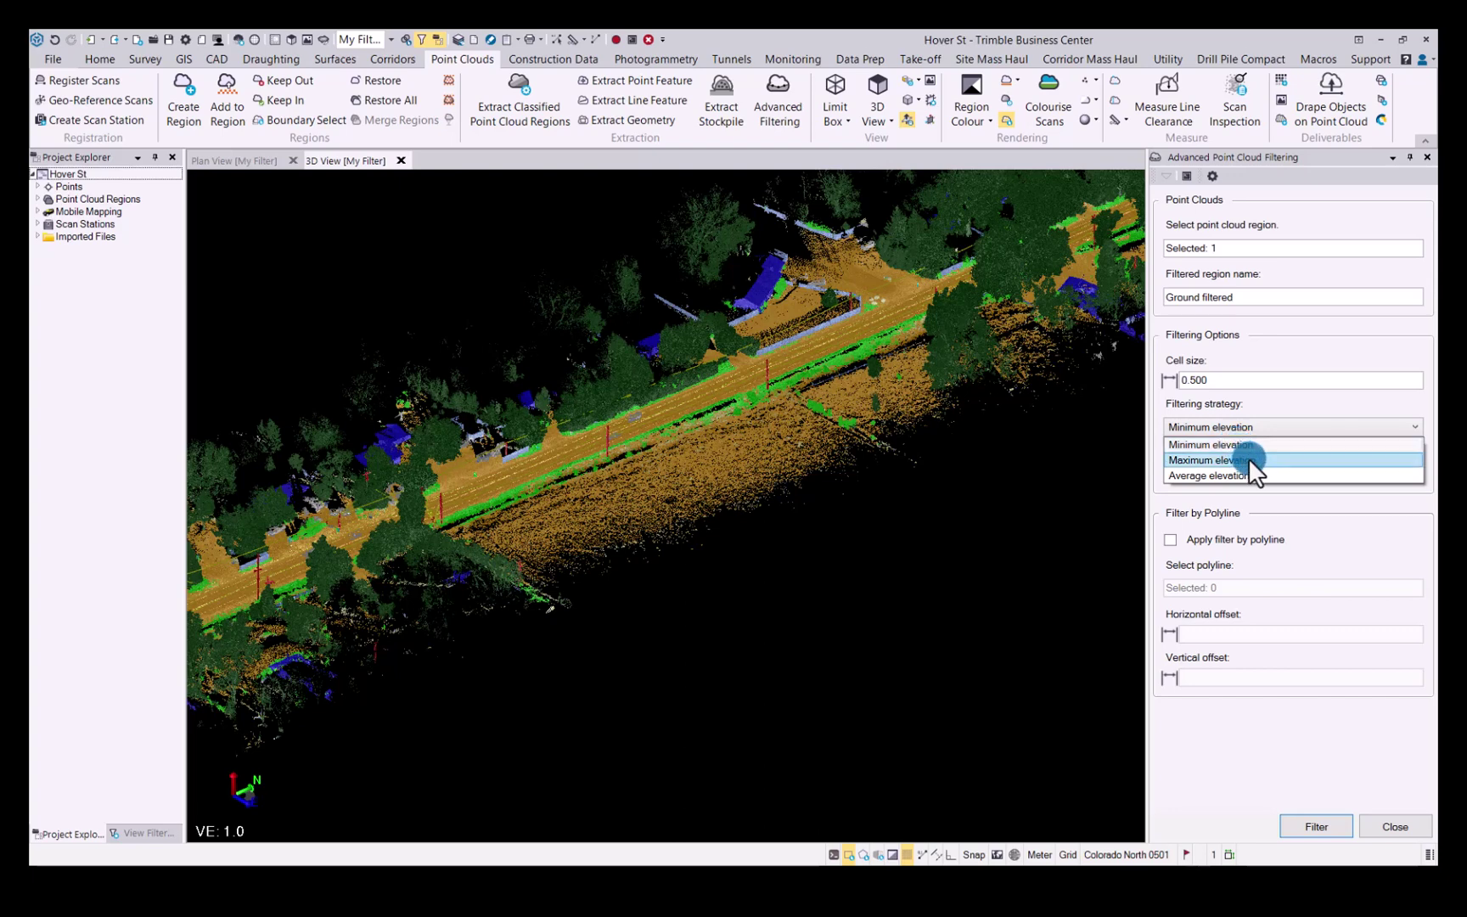
pyautogui.press('Down')
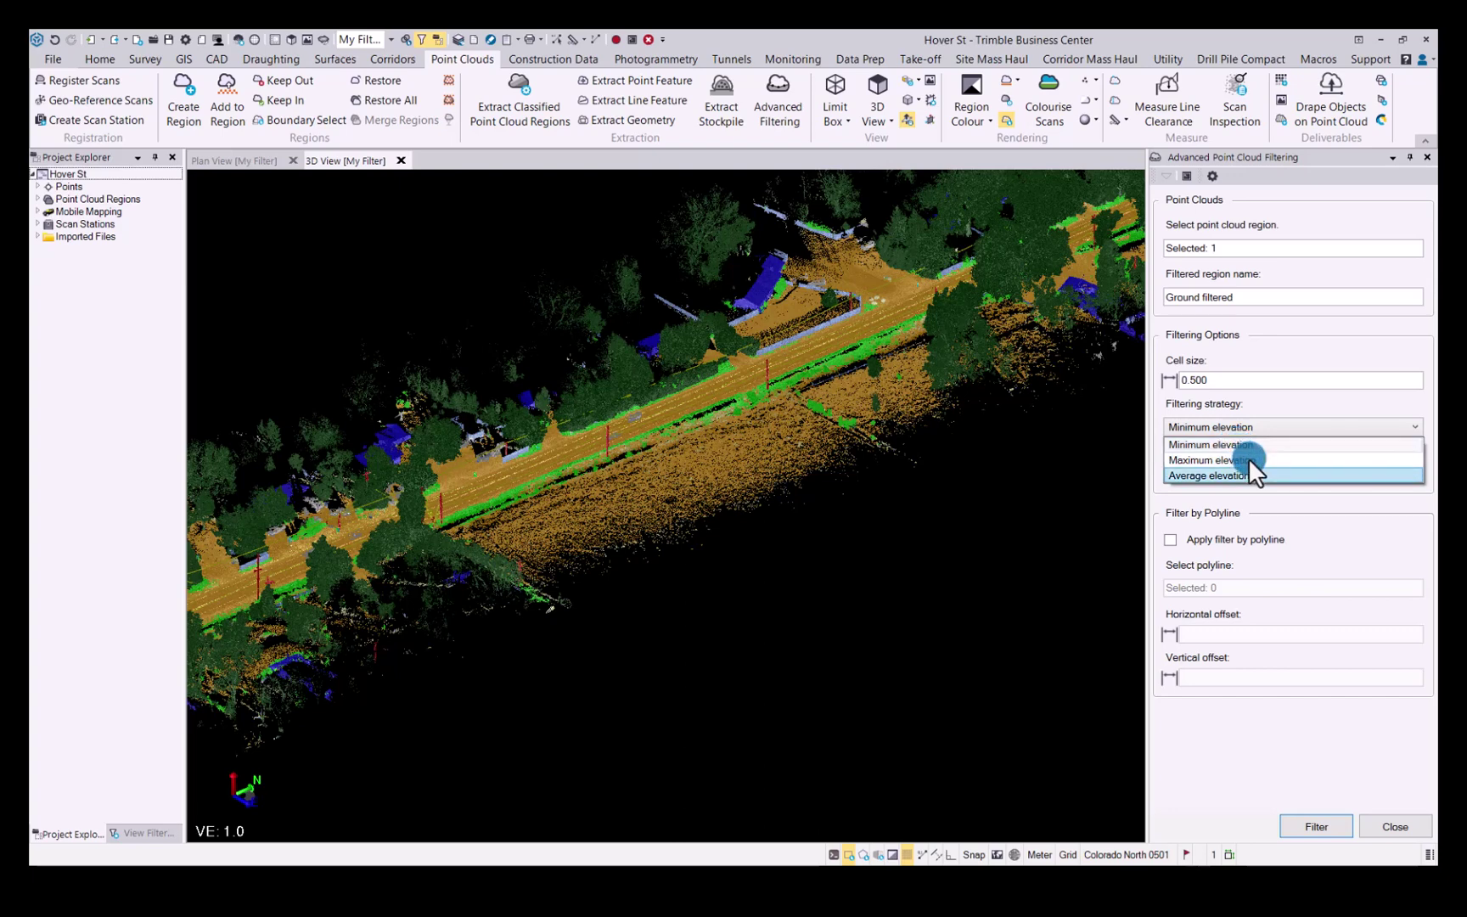
pyautogui.press('Up')
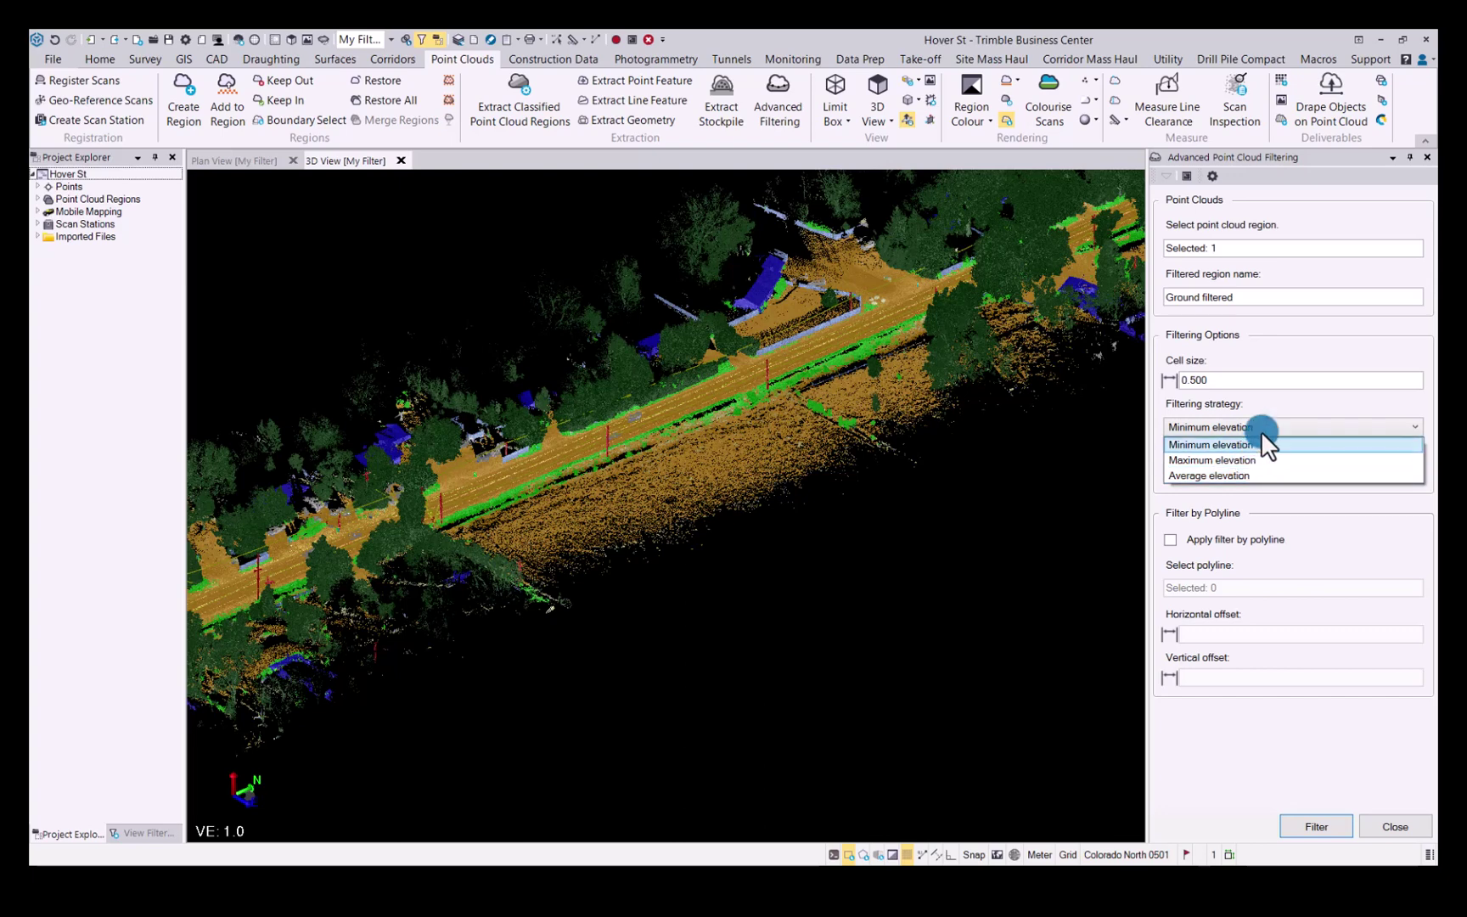
pyautogui.press('Return')
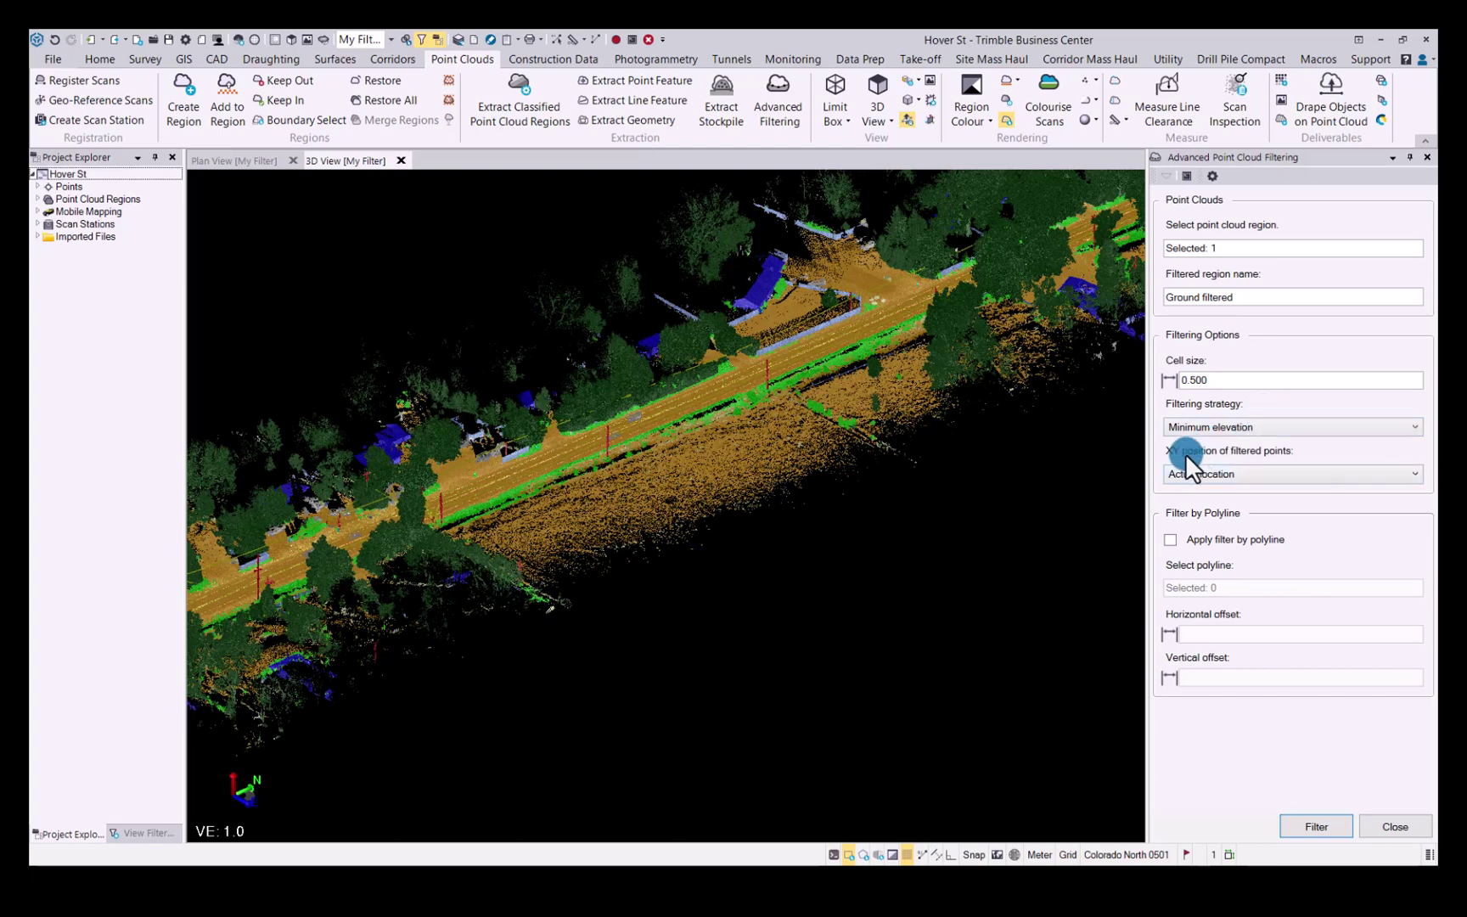
pyautogui.click(1260, 472)
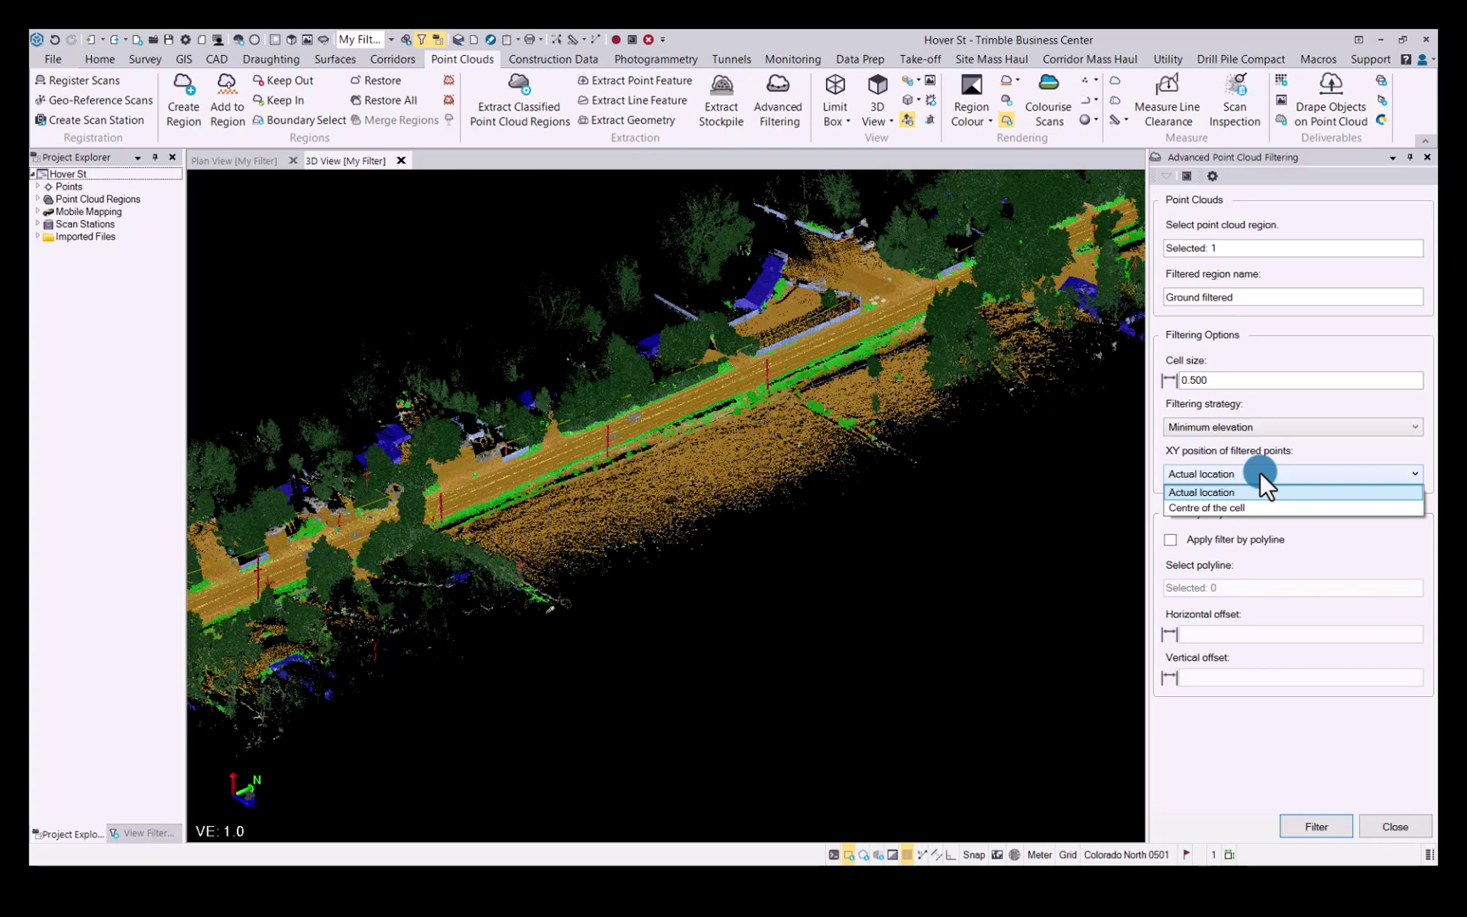
pyautogui.press('Down')
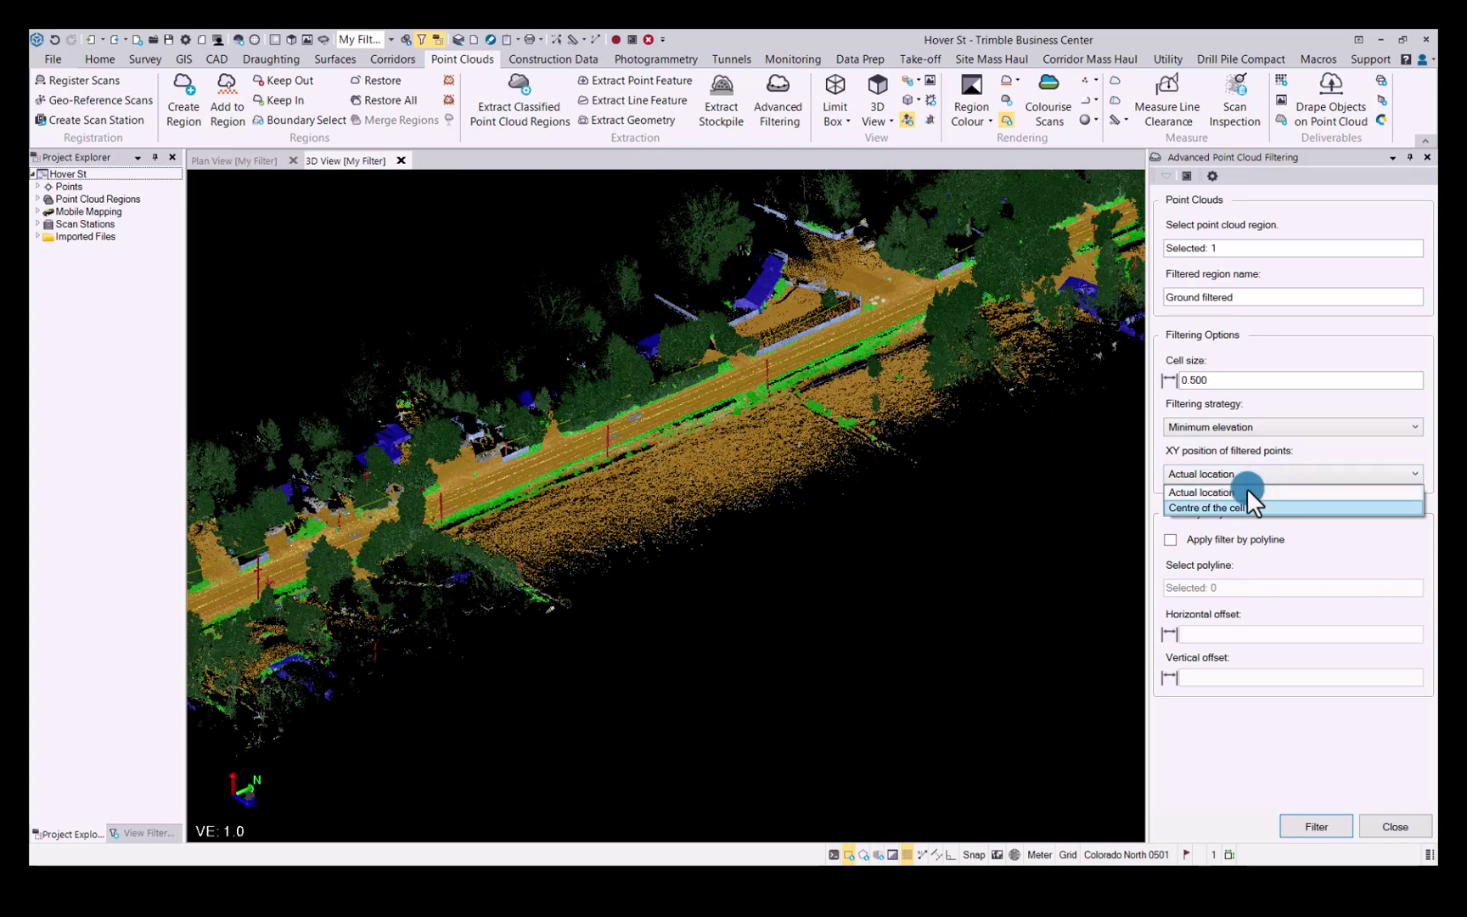
pyautogui.click(1248, 492)
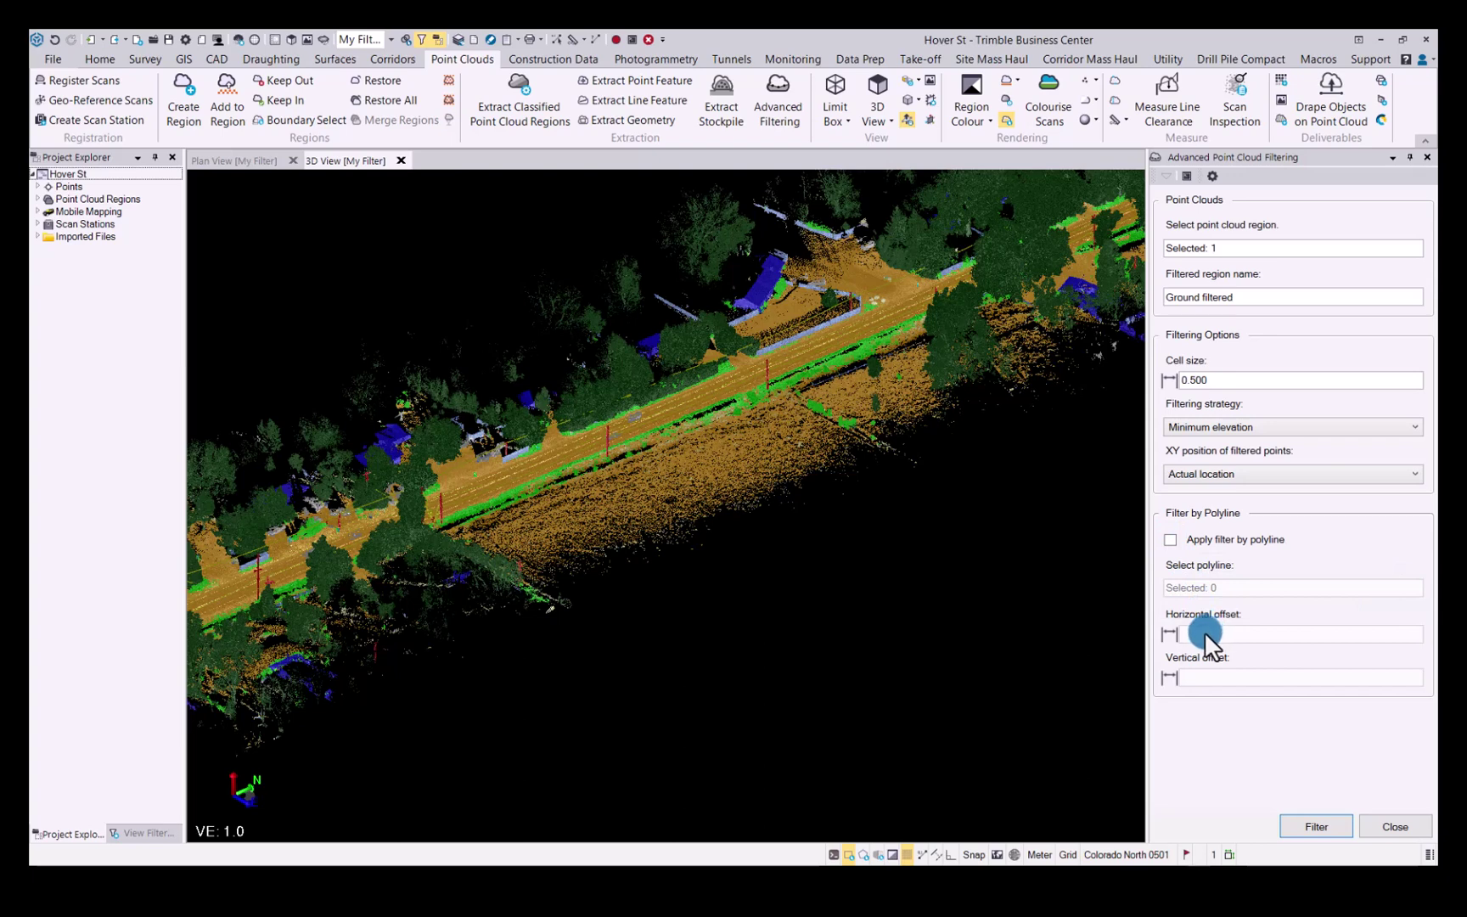
# In Advanced Settings, exclude sparse cells under 5 points and choose Moderate outlier filtering
pyautogui.click(1212, 176)
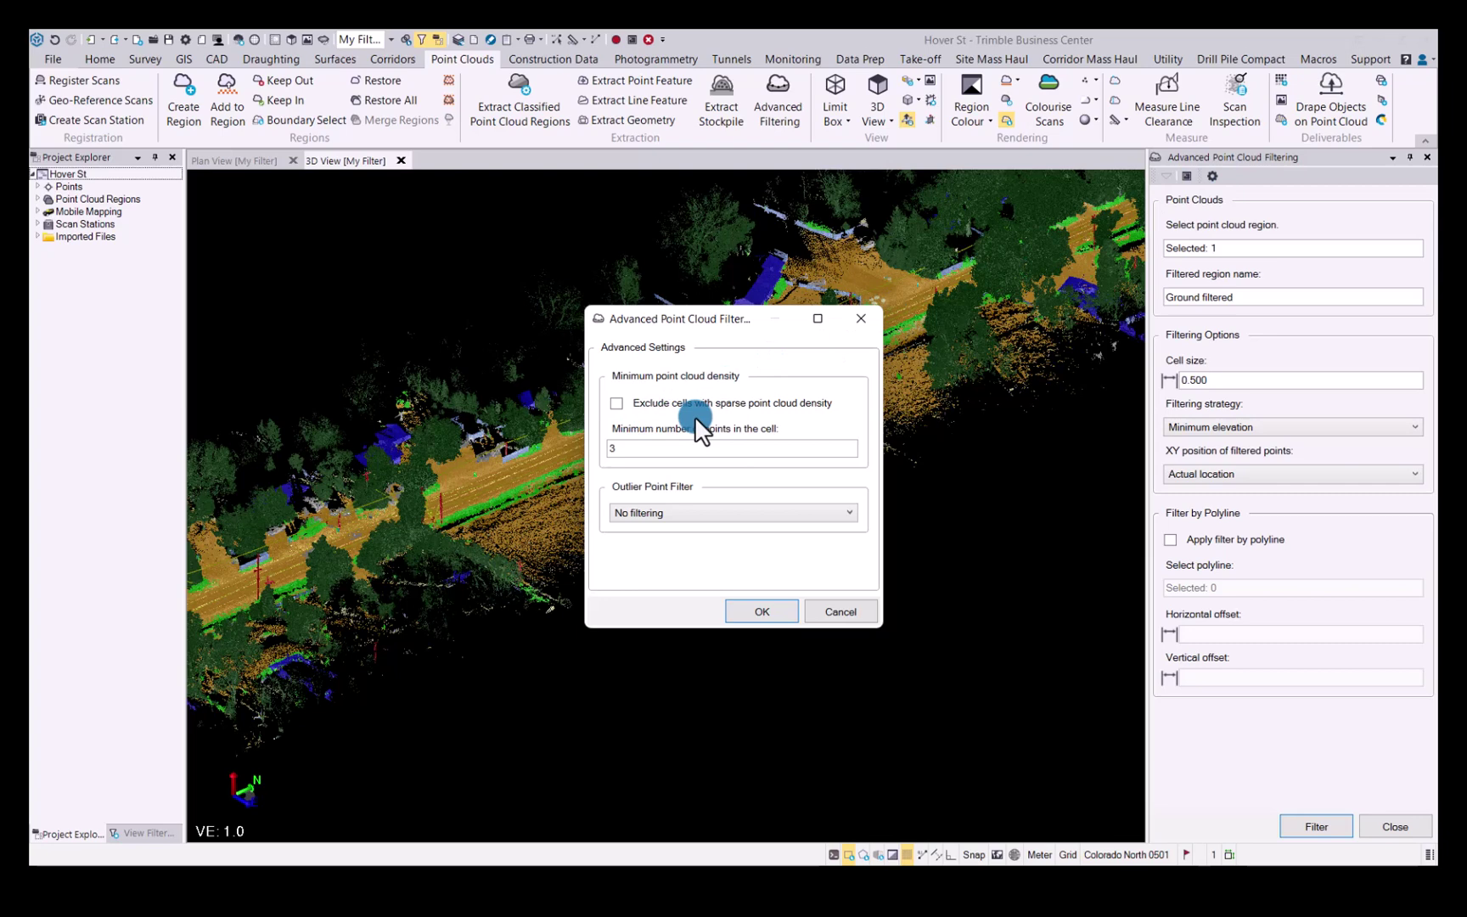
pyautogui.click(616, 404)
pyautogui.doubleClick(638, 450)
pyautogui.write('5')
pyautogui.press('Tab')
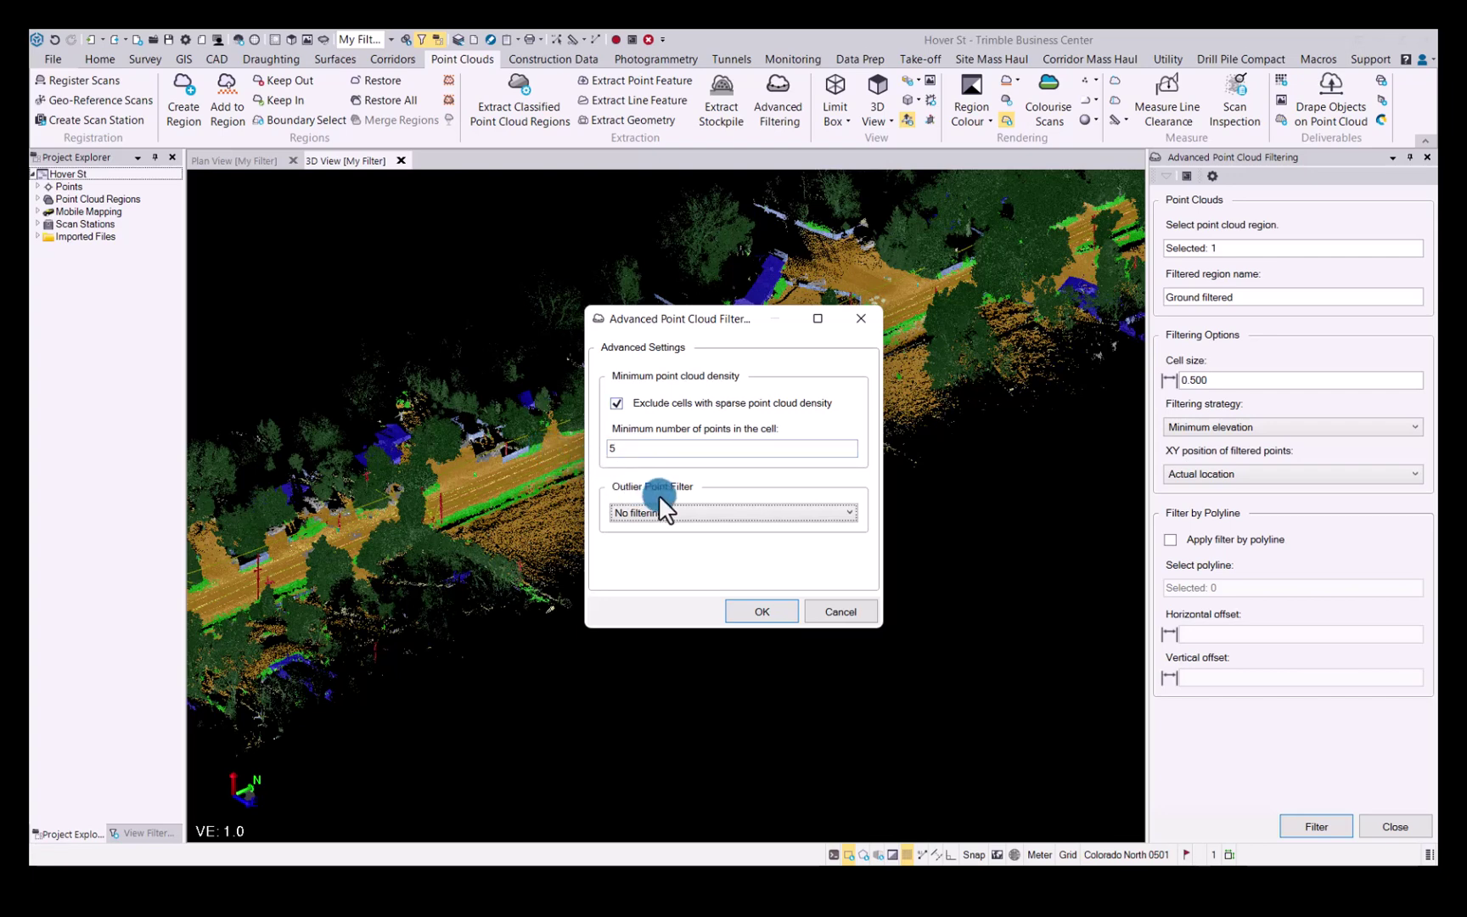
pyautogui.click(718, 512)
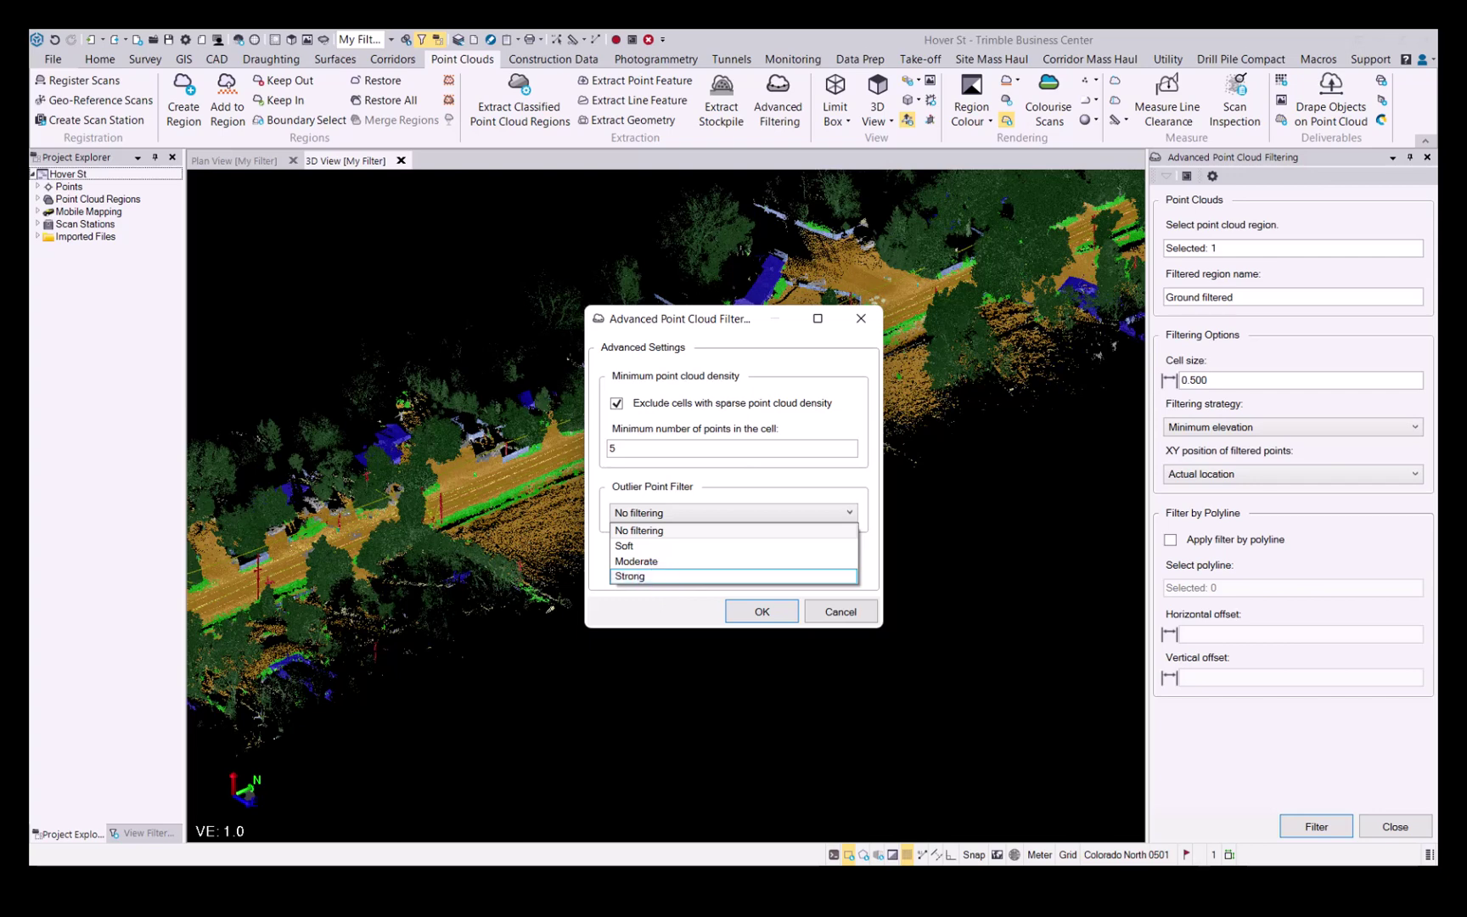
pyautogui.click(644, 559)
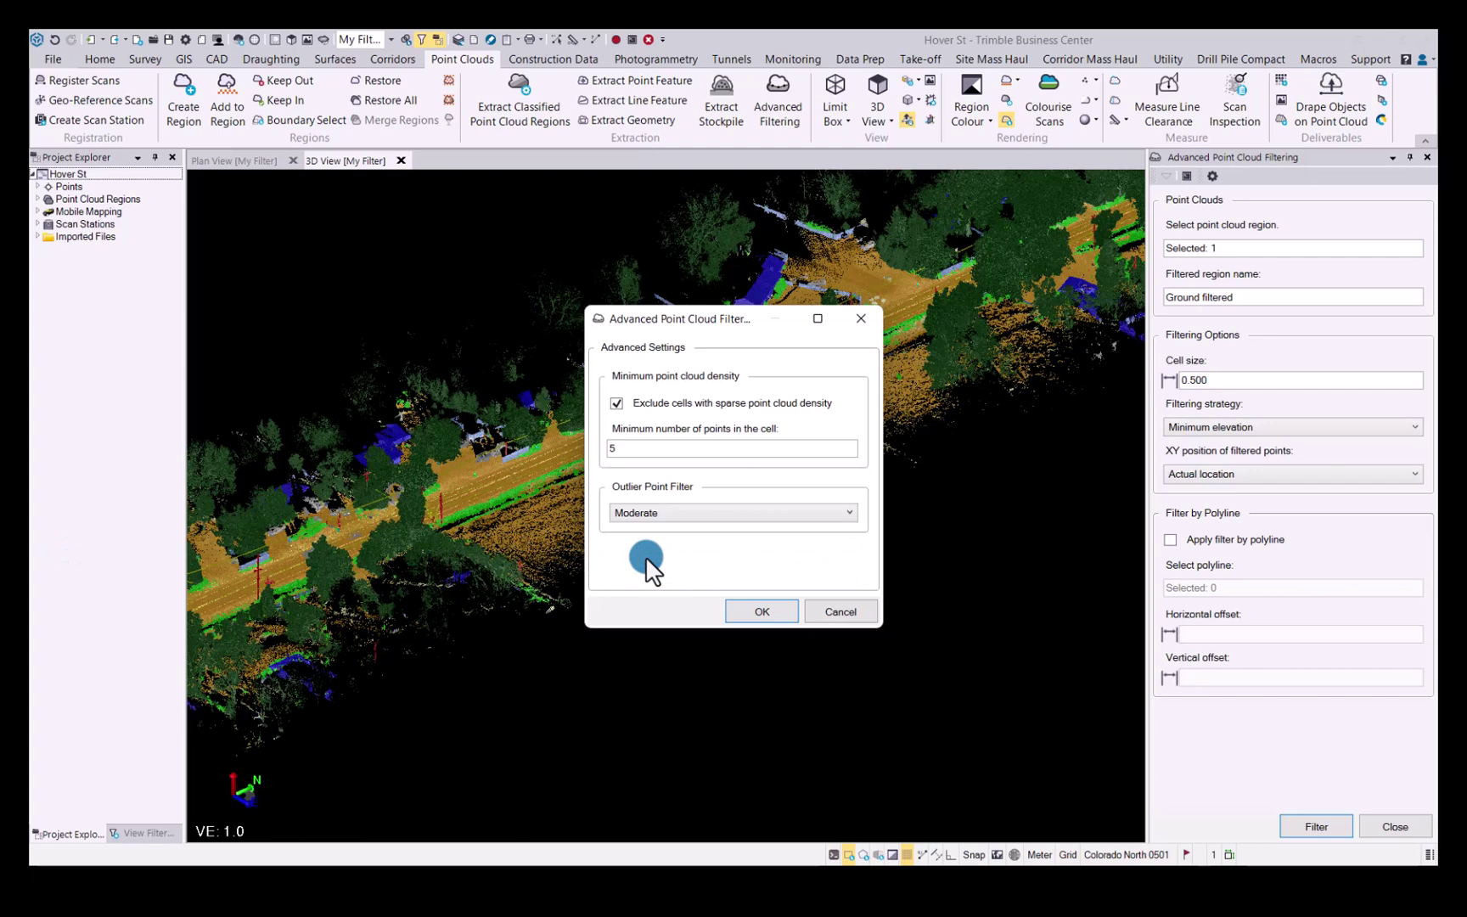
# Accept the advanced settings and run the filter to generate the Ground filtered region
pyautogui.click(757, 608)
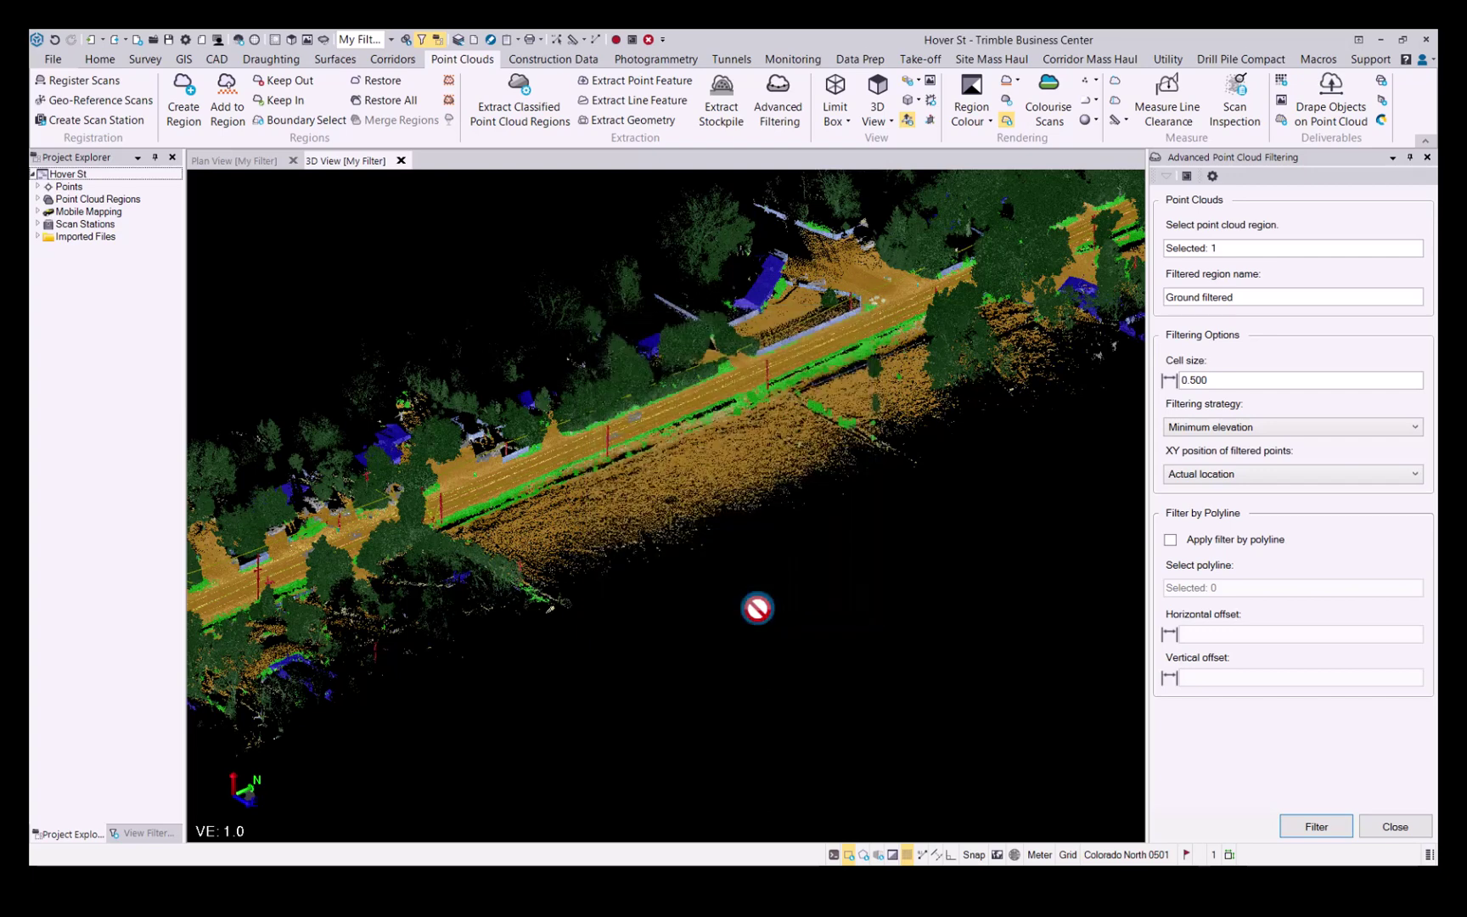
pyautogui.click(1316, 826)
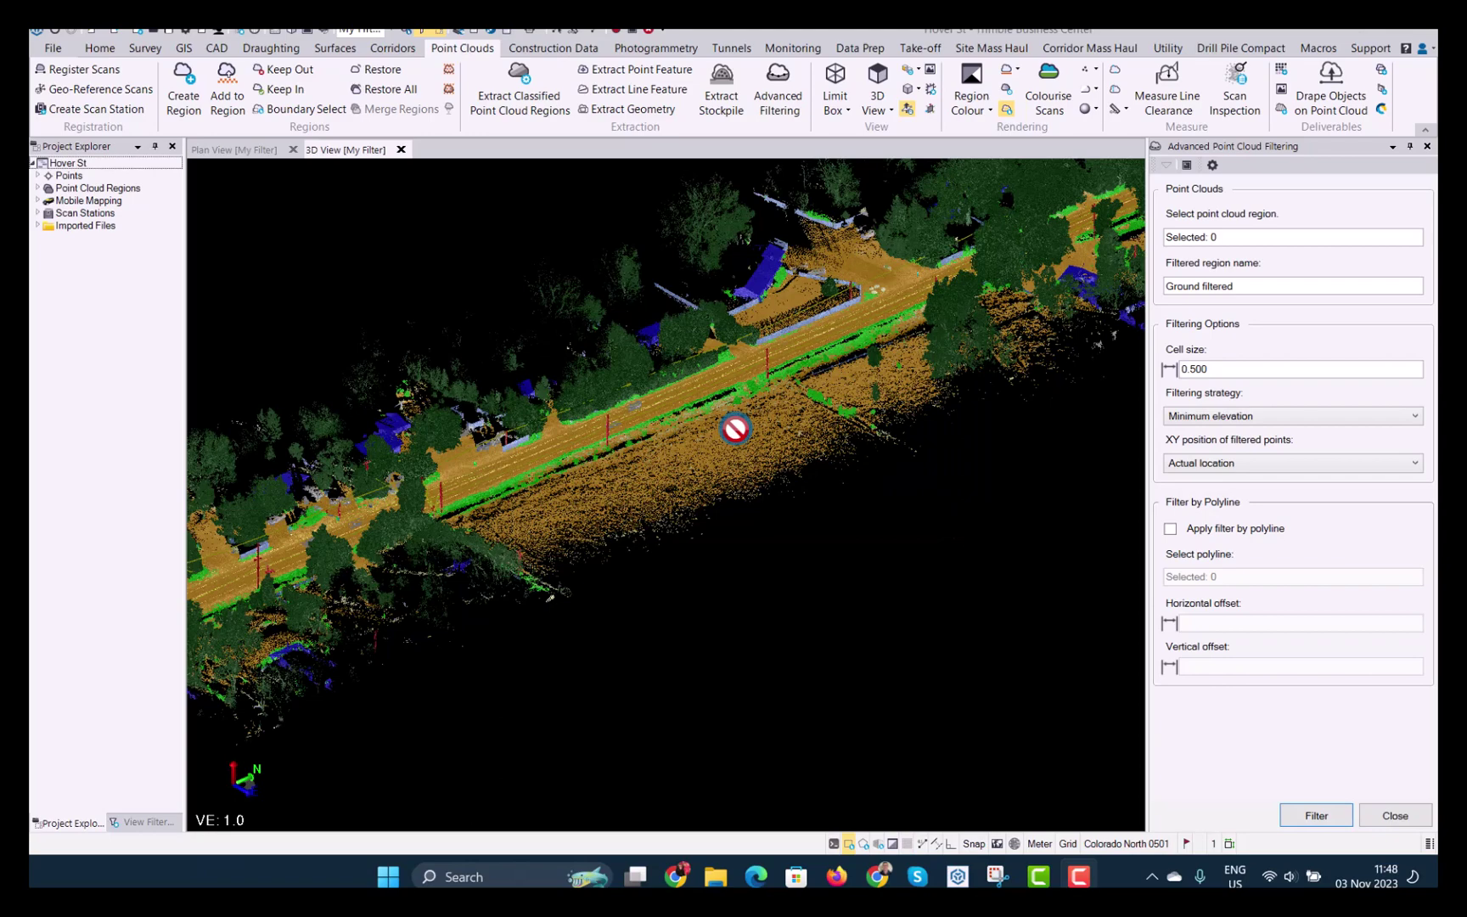
# Close the filtering pane and hide all point cloud regions in View Filter Manager
pyautogui.click(1394, 815)
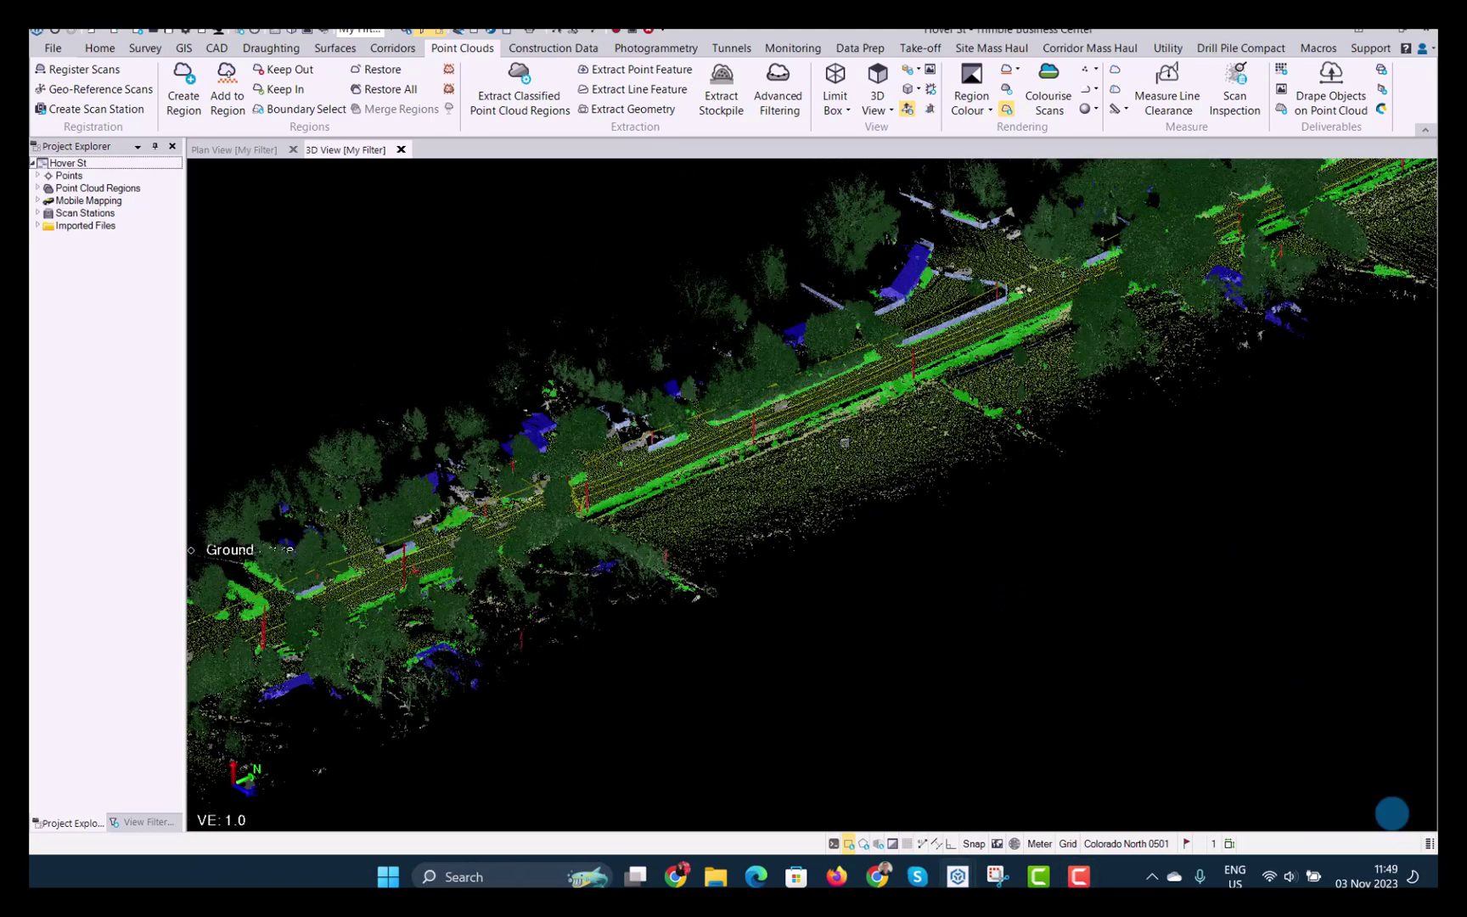
pyautogui.click(150, 822)
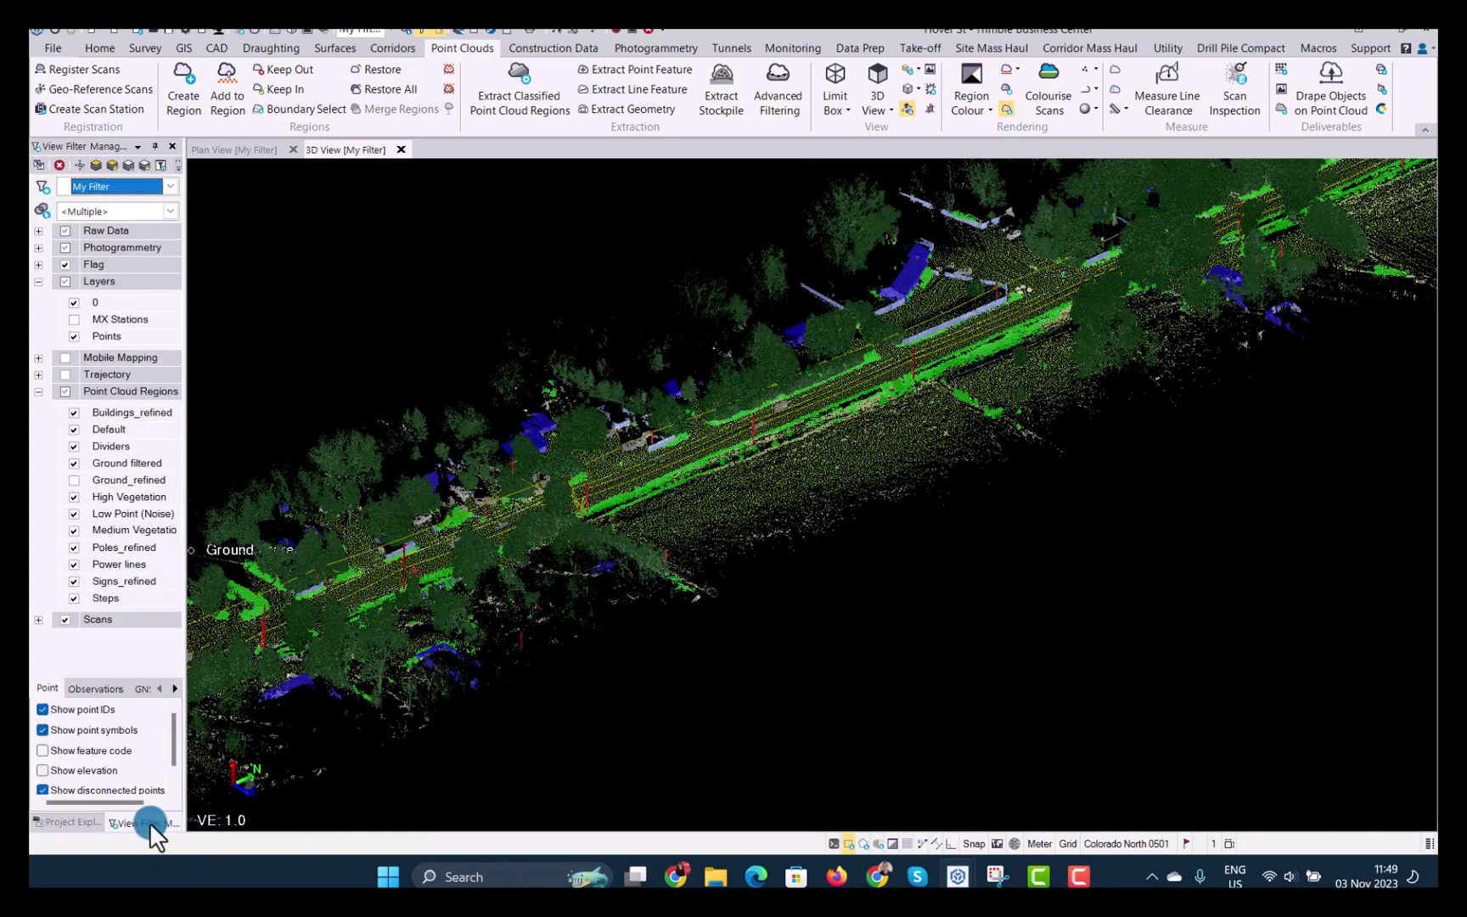
pyautogui.click(66, 392)
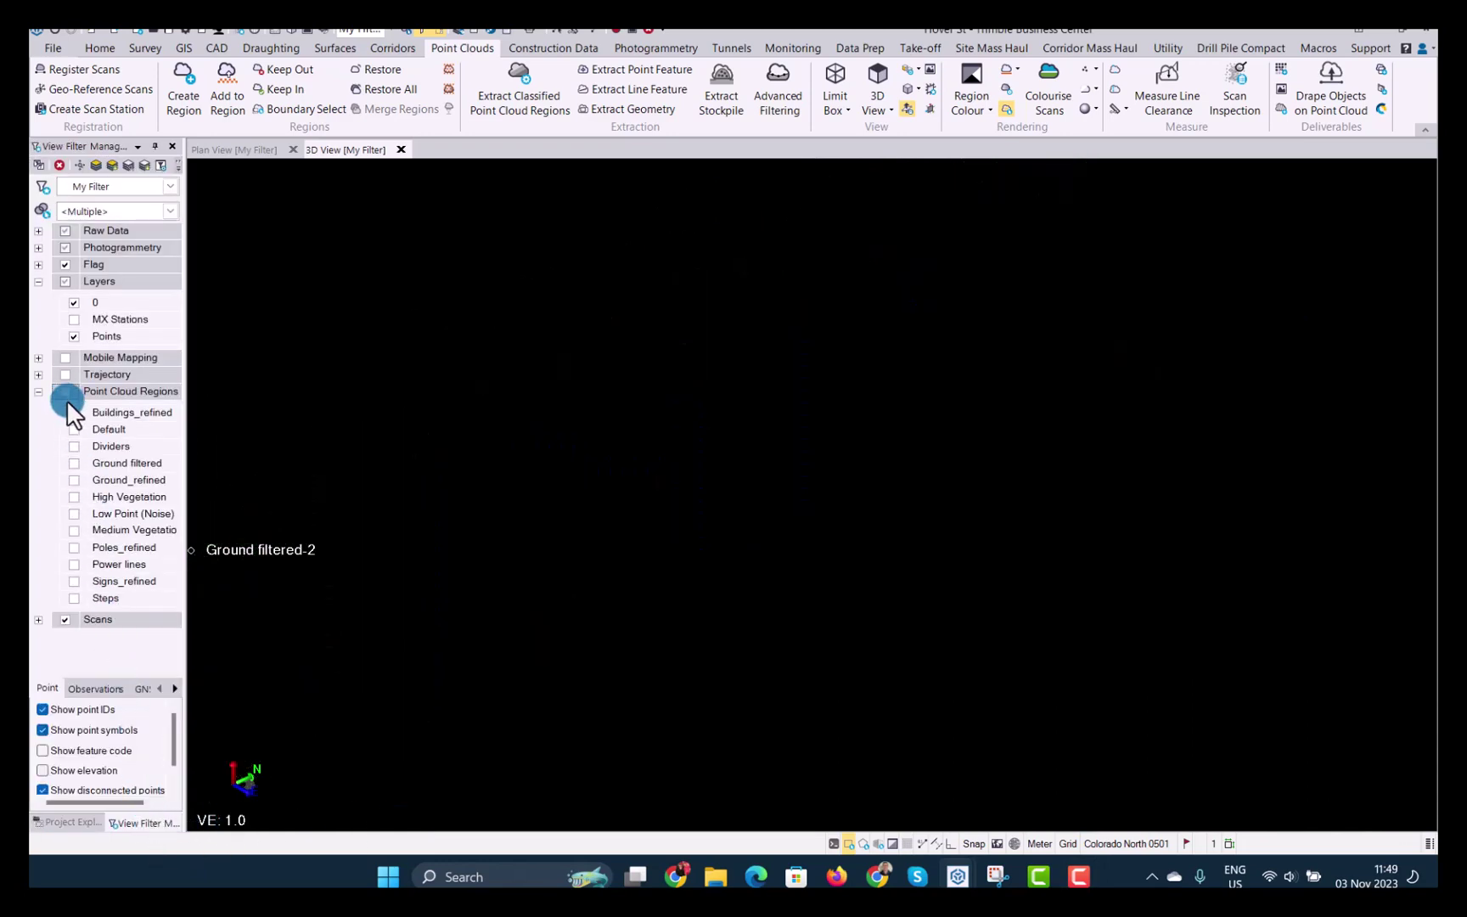
# Show Ground_refined briefly for comparison, hide it again, and orbit to an oblique road view
pyautogui.click(74, 480)
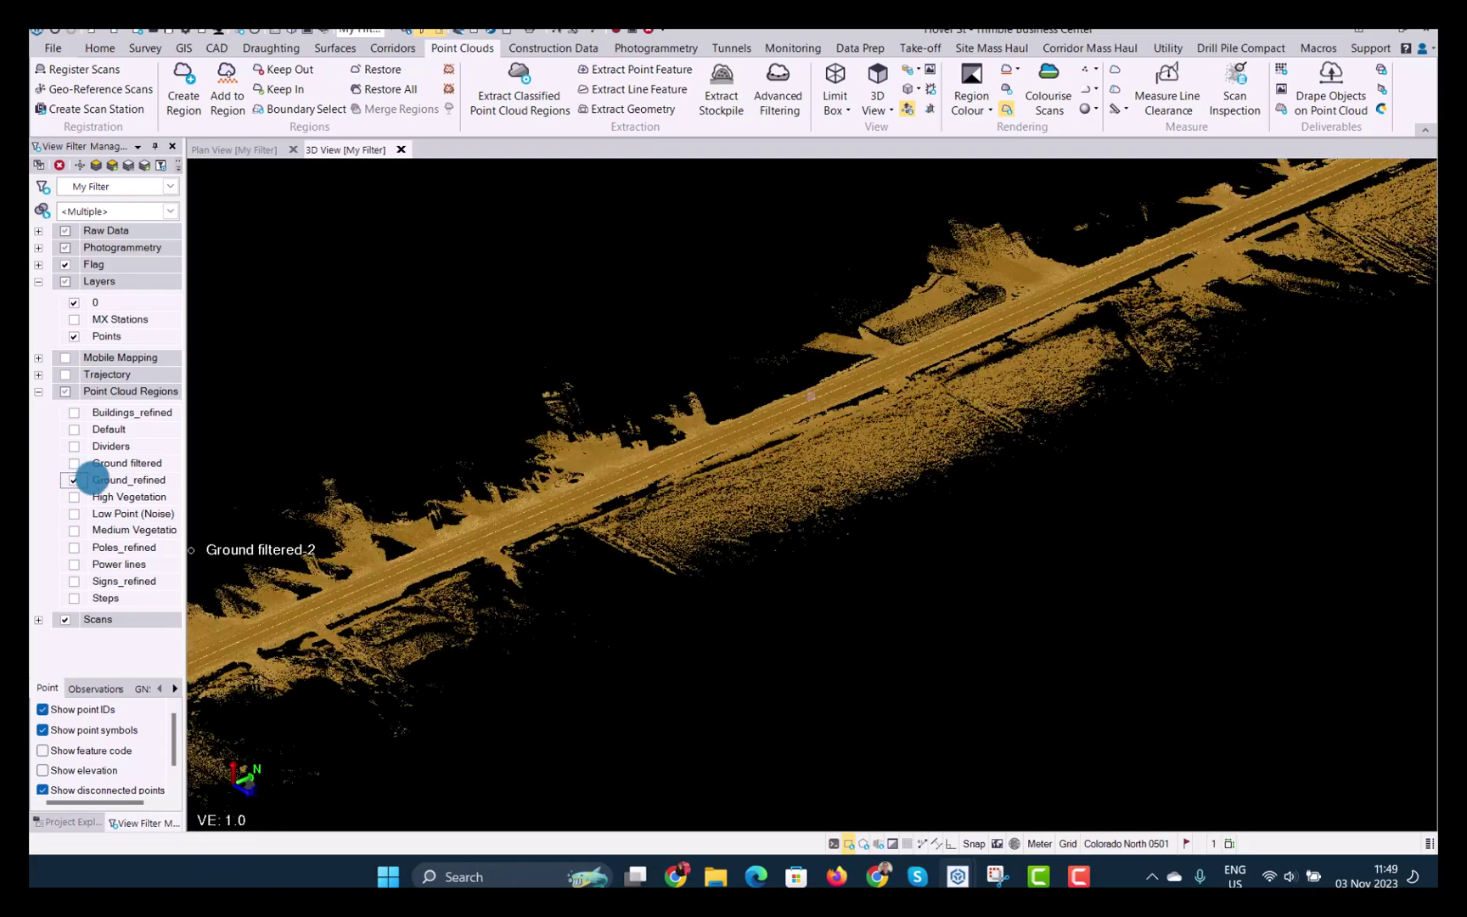
pyautogui.scroll(2, 827, 377)
pyautogui.scroll(5, 828, 377)
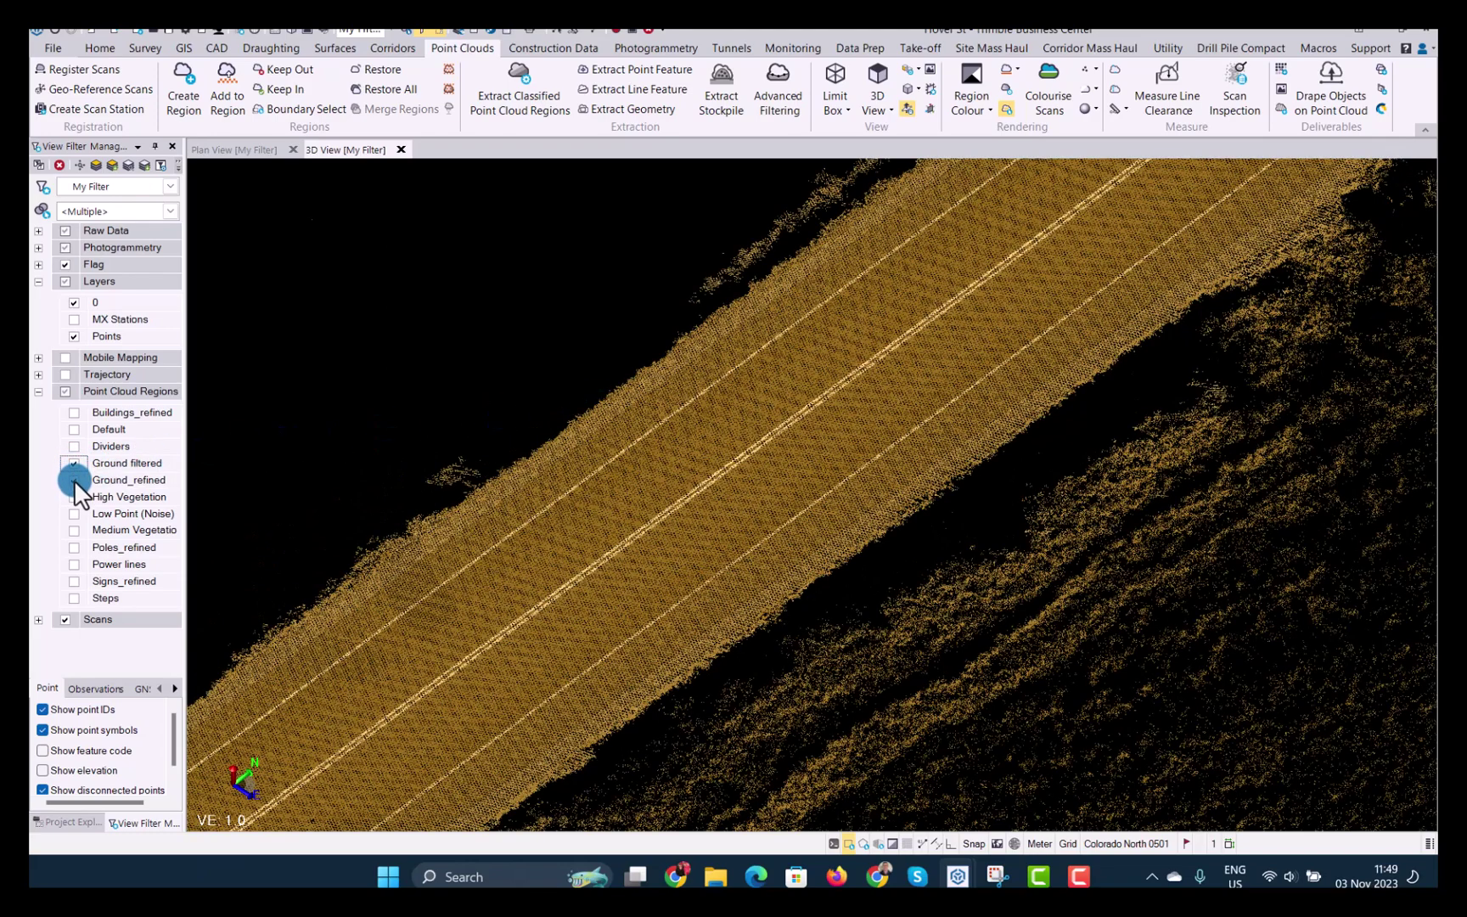
pyautogui.click(73, 481)
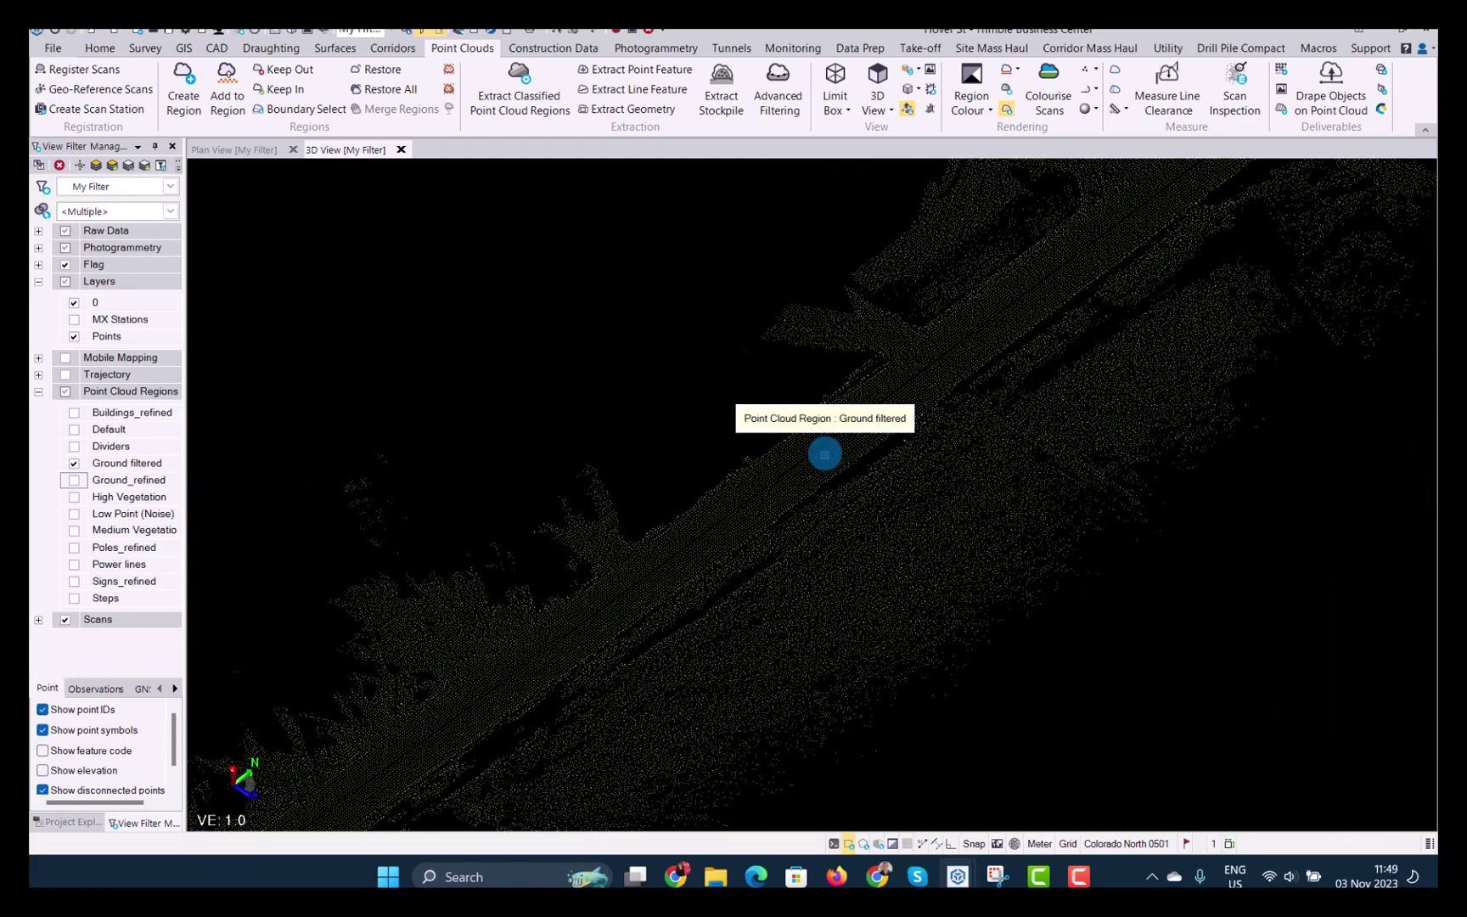
pyautogui.moveTo(940, 481); pyautogui.dragTo(876, 416)
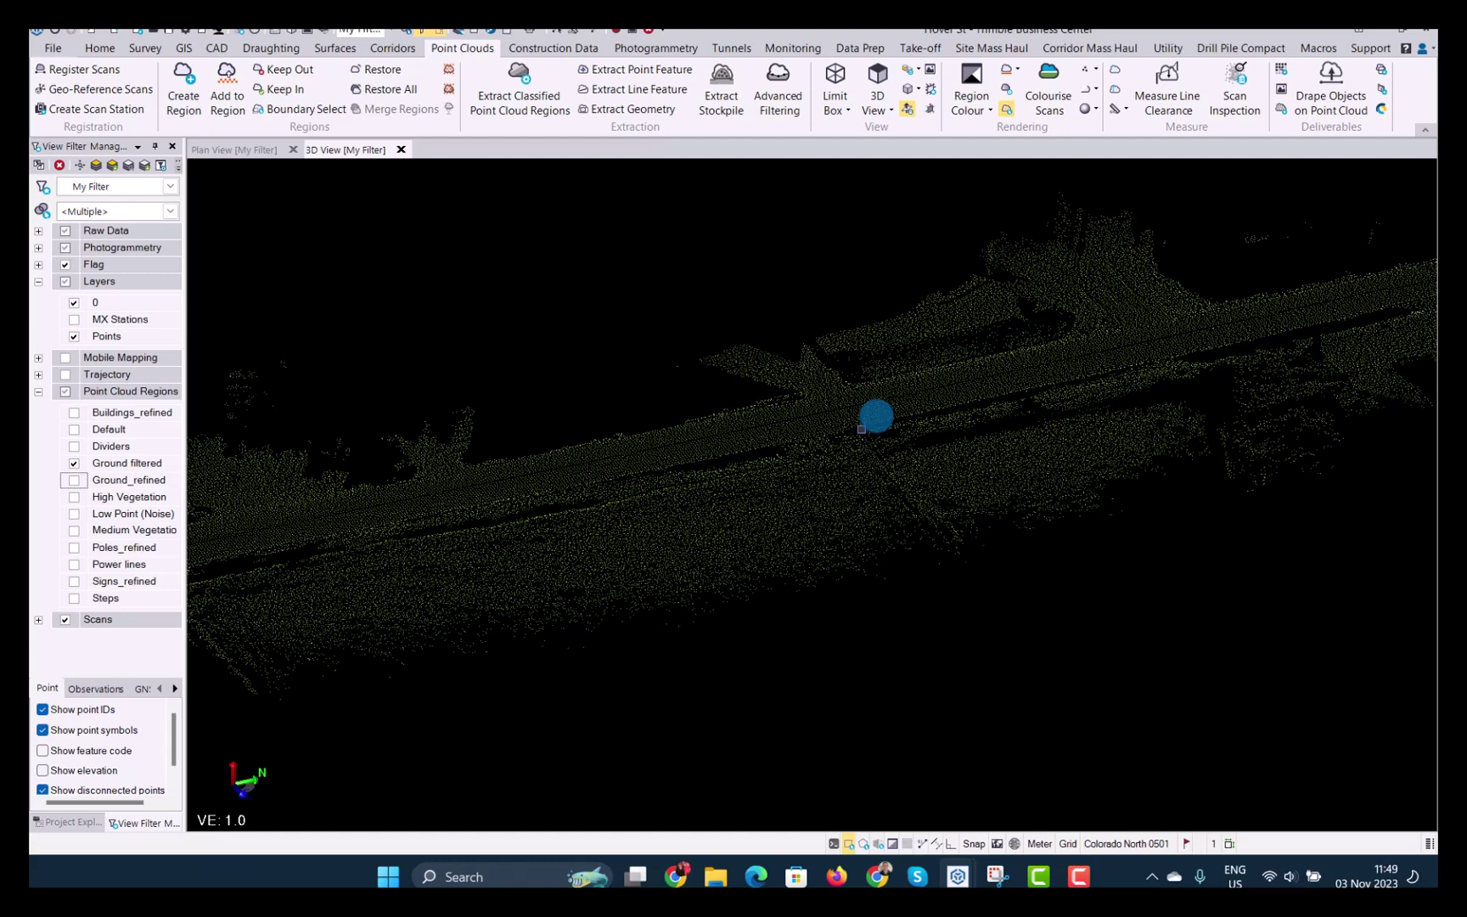